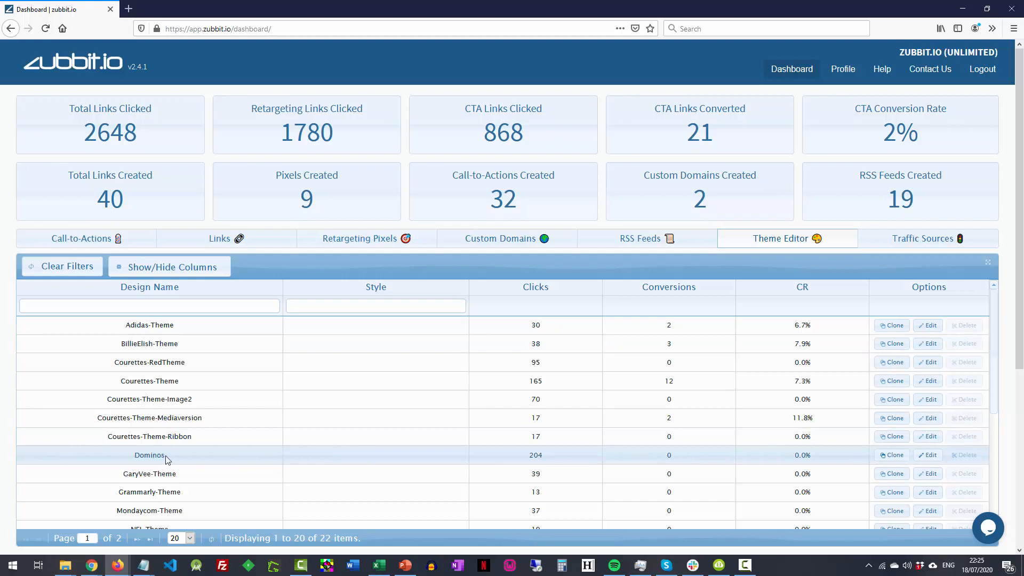
Clone Courettes-Theme from the theme list and name the copy Courettes-Theme2
{"action": "scroll", "coordinate": [109, 381], "scroll_direction": "down", "scroll_amount": 5}
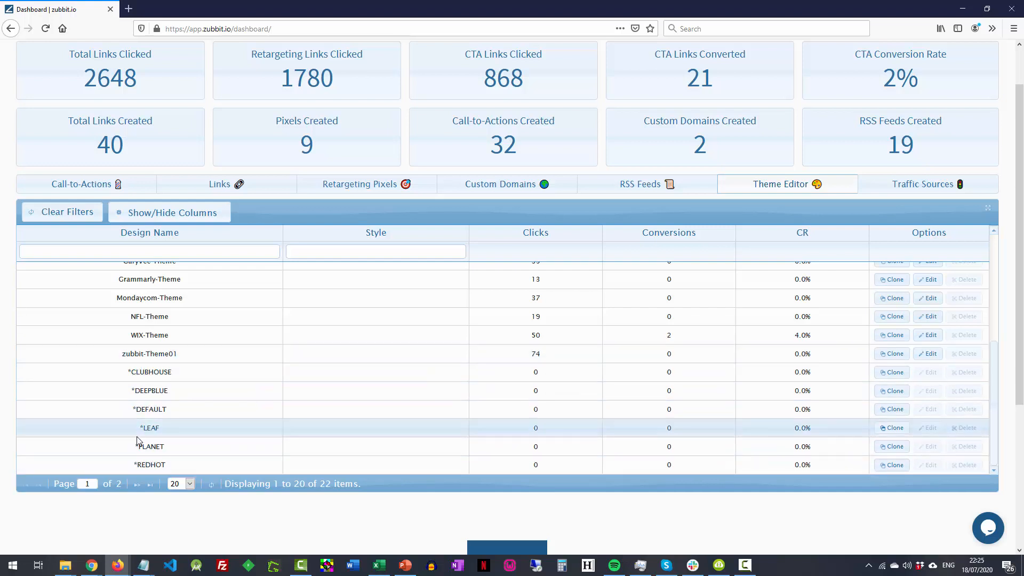
{"action": "scroll", "coordinate": [142, 434], "scroll_direction": "up", "scroll_amount": 5}
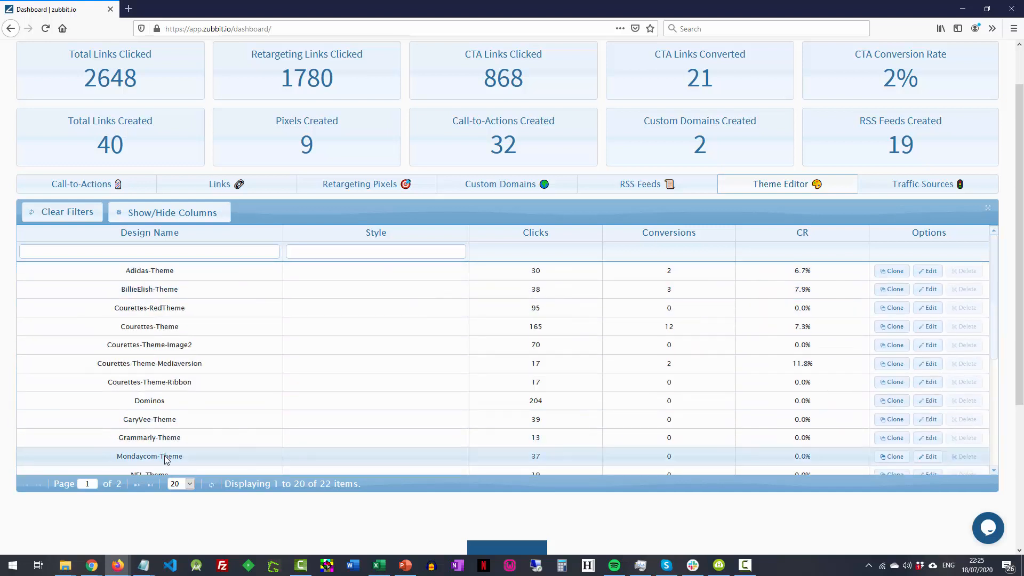
{"action": "scroll", "coordinate": [138, 411], "scroll_direction": "down", "scroll_amount": 2}
{"action": "scroll", "coordinate": [11, 392], "scroll_direction": "up", "scroll_amount": 1}
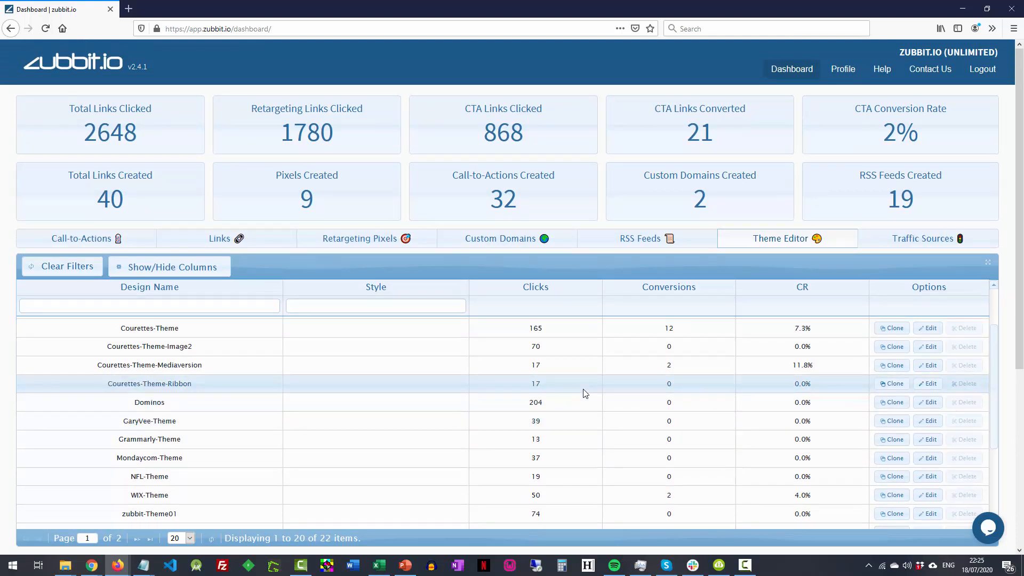
{"action": "left_click", "coordinate": [889, 331]}
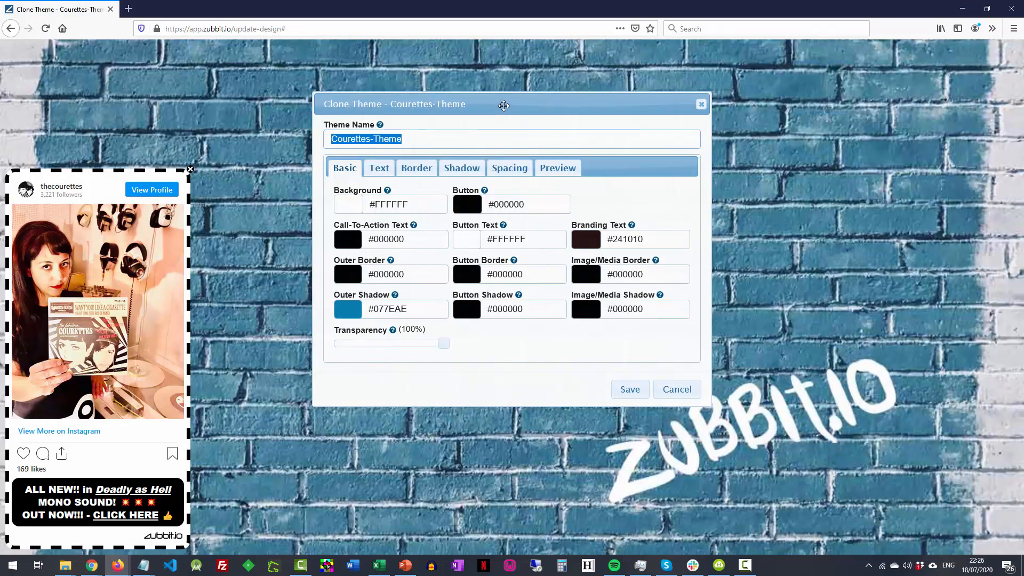
{"action": "left_click_drag", "start_coordinate": [504, 105], "coordinate": [543, 157]}
{"action": "left_click", "coordinate": [461, 191]}
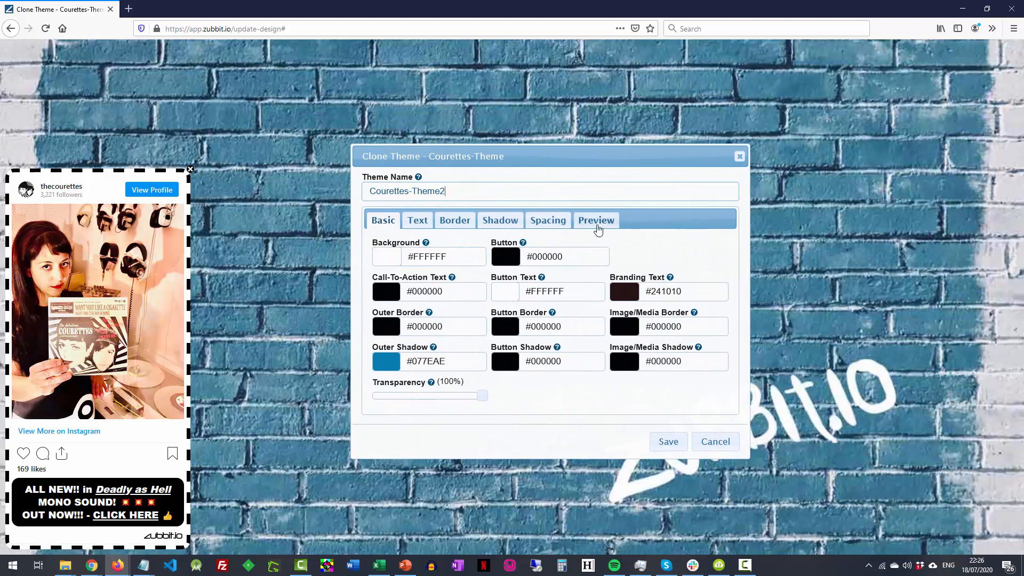
Preview the cloned theme with the Demo-courettes-classic01 call-to-action
{"action": "left_click", "coordinate": [596, 221]}
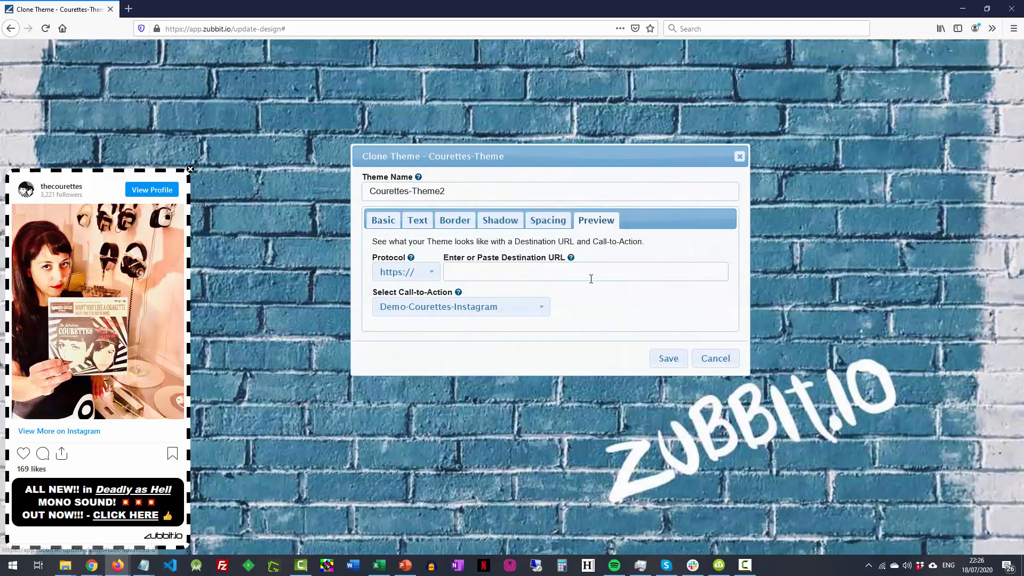
{"action": "left_click", "coordinate": [493, 313]}
{"action": "scroll", "coordinate": [503, 359], "scroll_direction": "down", "scroll_amount": 2}
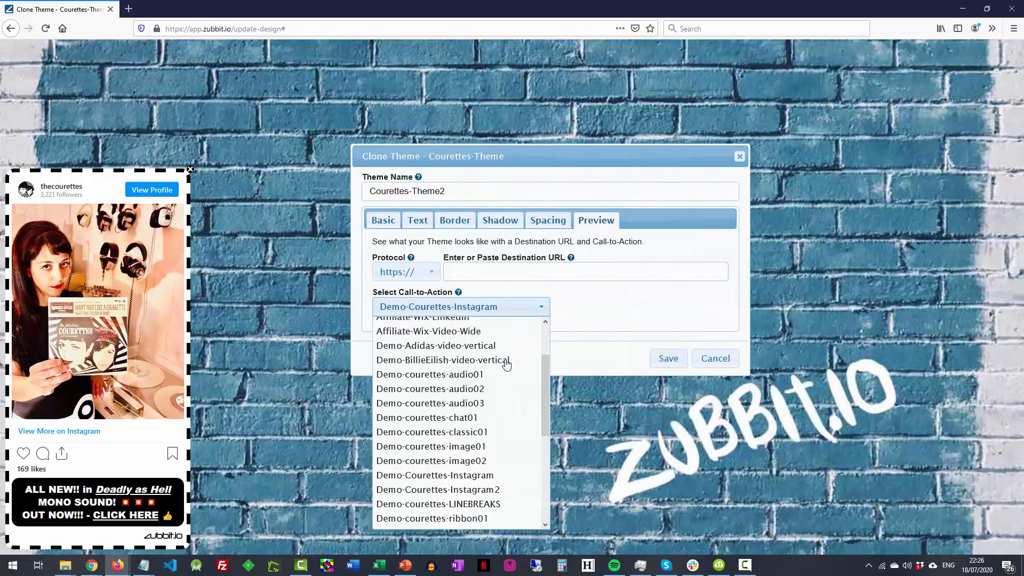
{"action": "scroll", "coordinate": [506, 361], "scroll_direction": "down", "scroll_amount": 2}
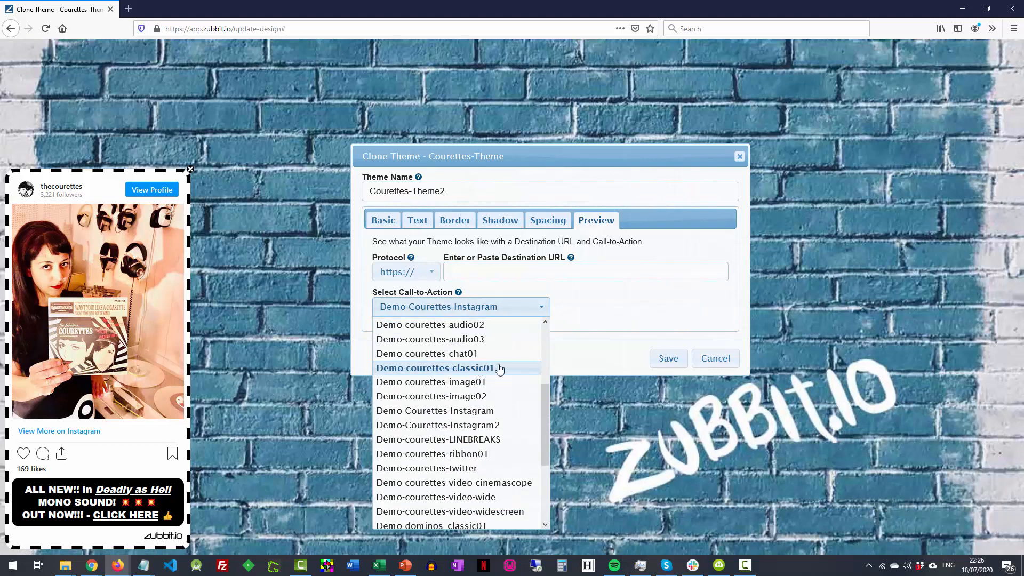
{"action": "left_click", "coordinate": [507, 367]}
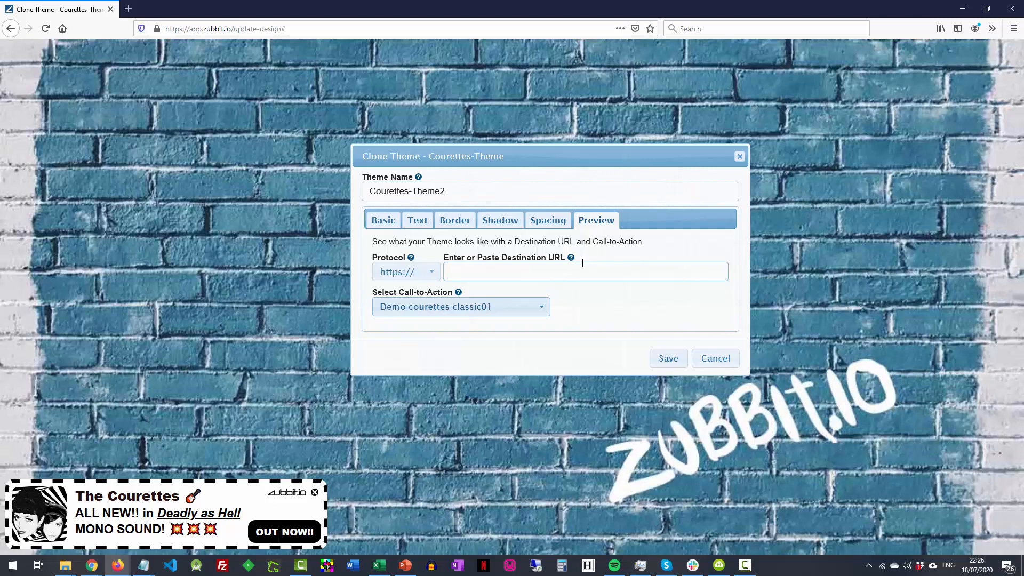
Preview the theme with the Demo-courettes-audio03 call-to-action and switch back to Demo-courettes-classic01
{"action": "left_click", "coordinate": [482, 307]}
{"action": "scroll", "coordinate": [485, 322], "scroll_direction": "up", "scroll_amount": 1}
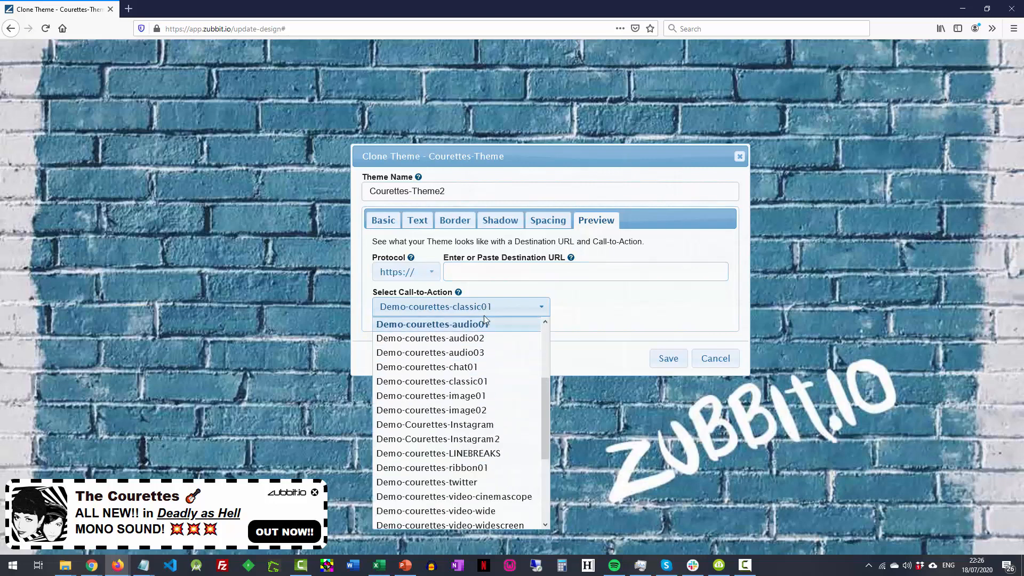
{"action": "left_click", "coordinate": [478, 353]}
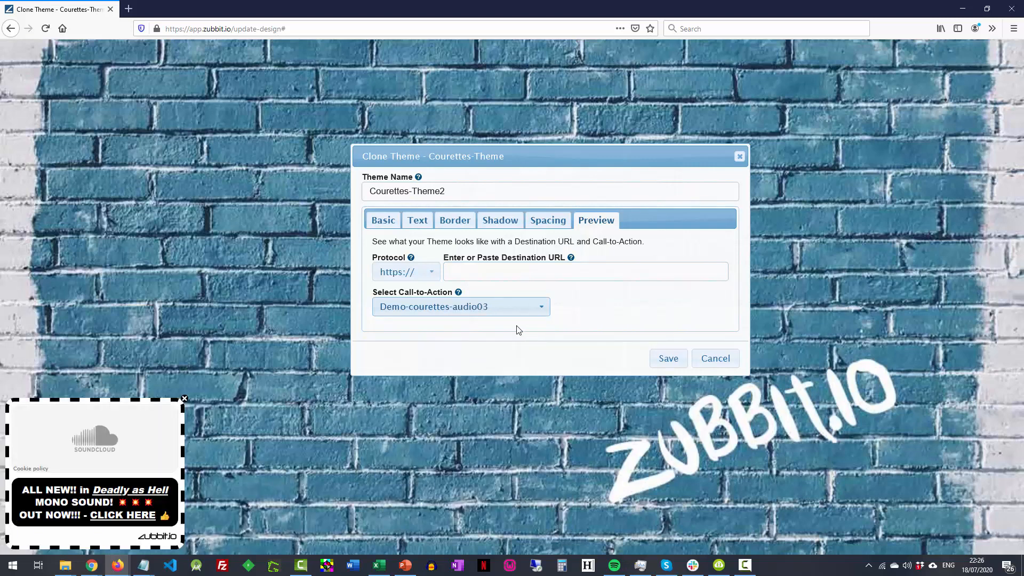
{"action": "left_click", "coordinate": [483, 307]}
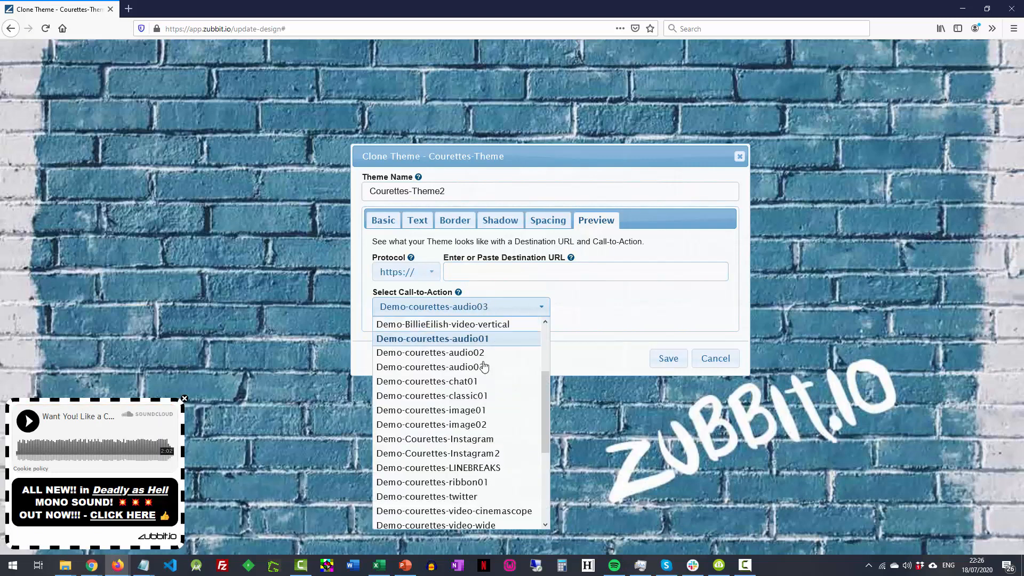
{"action": "left_click", "coordinate": [487, 395]}
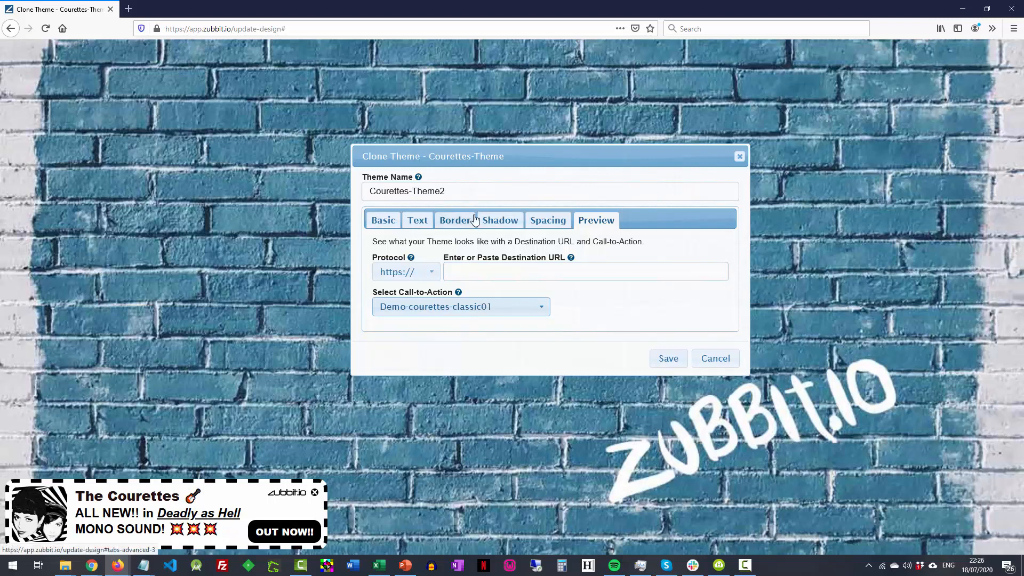
Set the call-to-action text font to Comic Sans MS and its style to Italics
{"action": "left_click", "coordinate": [418, 223]}
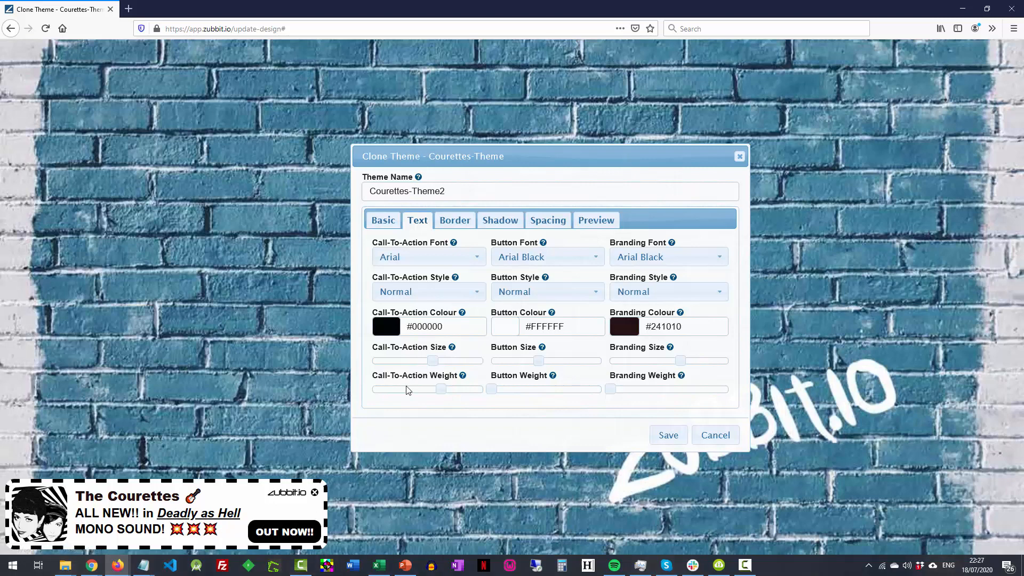
{"action": "left_click", "coordinate": [477, 261]}
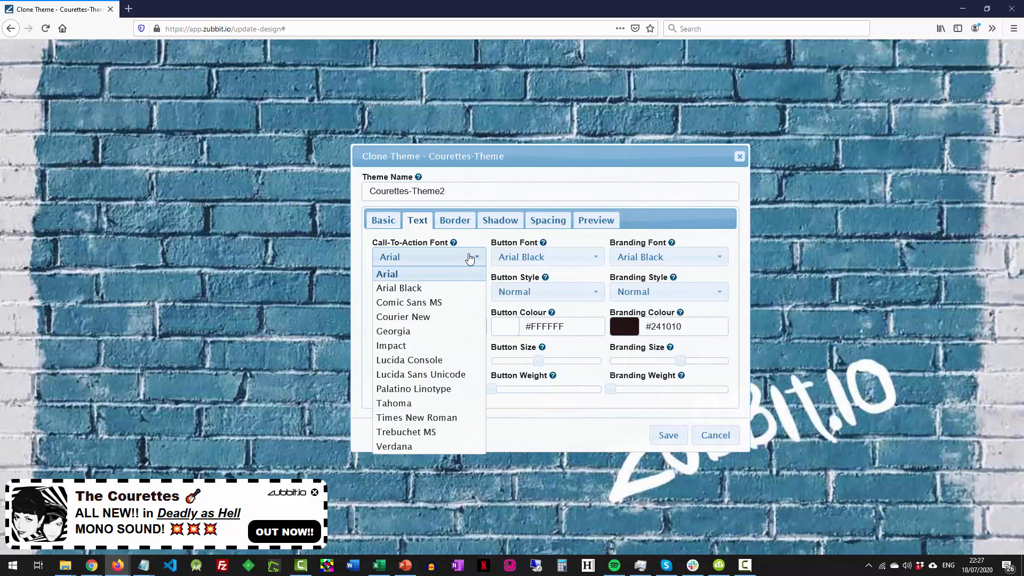
{"action": "left_click", "coordinate": [418, 302]}
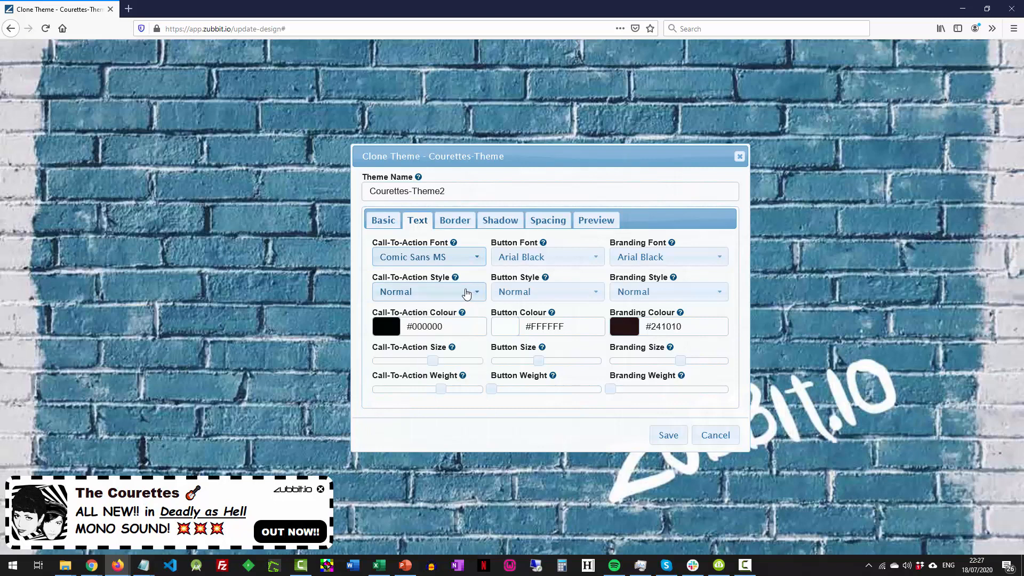
{"action": "left_click", "coordinate": [465, 292]}
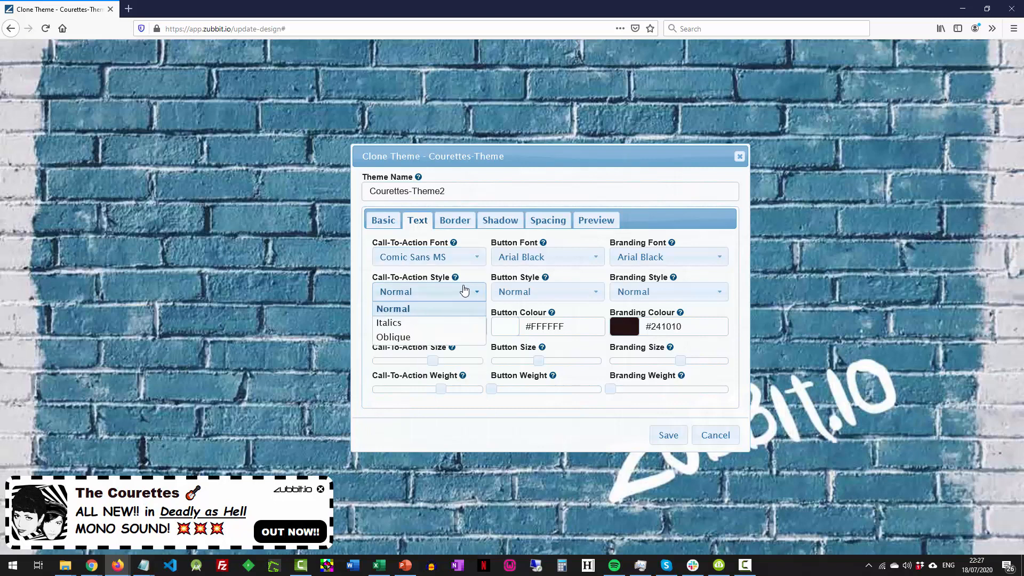
{"action": "left_click", "coordinate": [416, 323]}
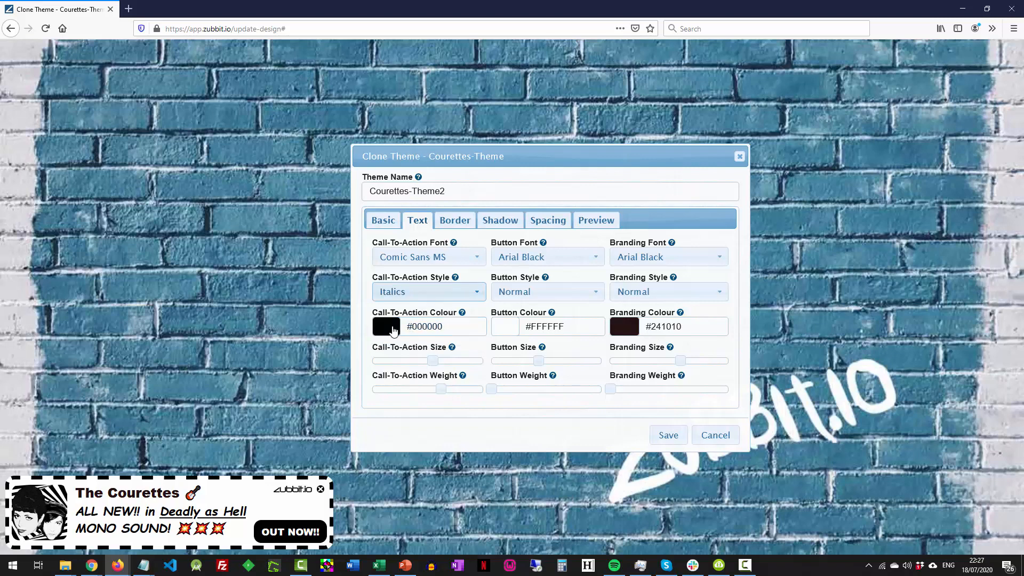
Colour the call-to-action text red (#E01B1B), and raise its size slightly and its weight to the maximum
{"action": "left_click", "coordinate": [409, 327]}
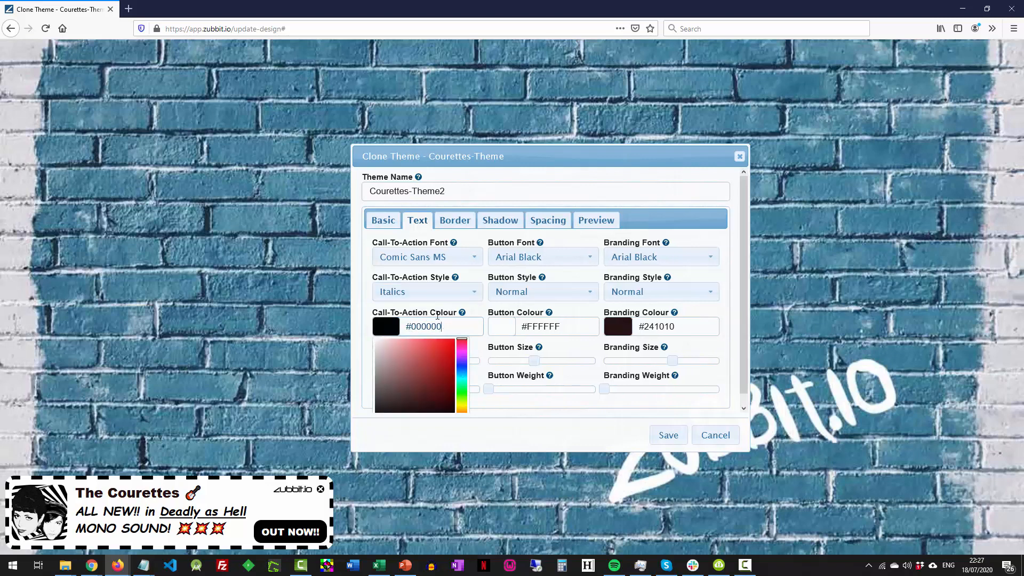
{"action": "left_click", "coordinate": [444, 348]}
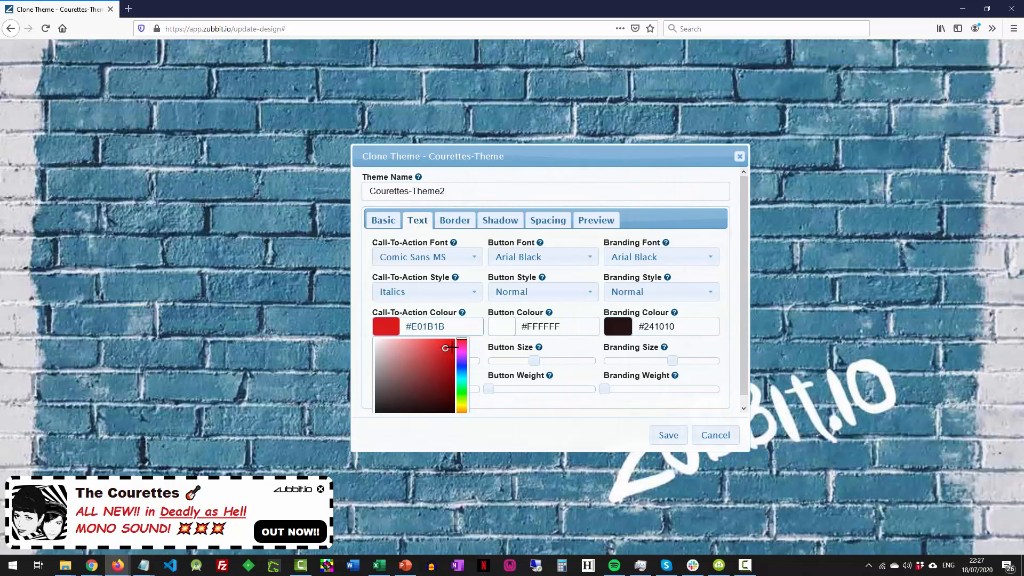
{"action": "left_click", "coordinate": [482, 308]}
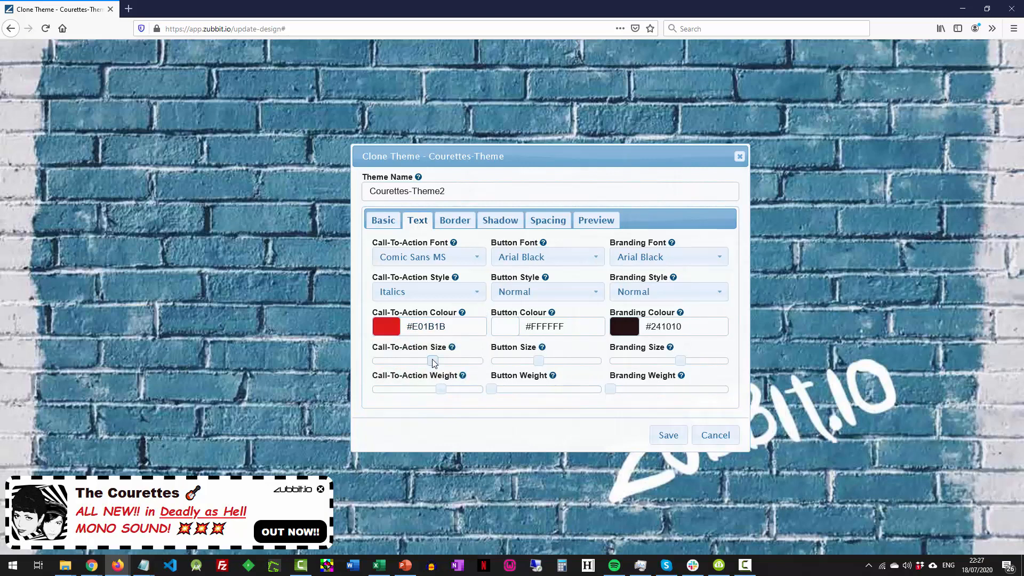
{"action": "left_click_drag", "start_coordinate": [433, 361], "coordinate": [483, 391]}
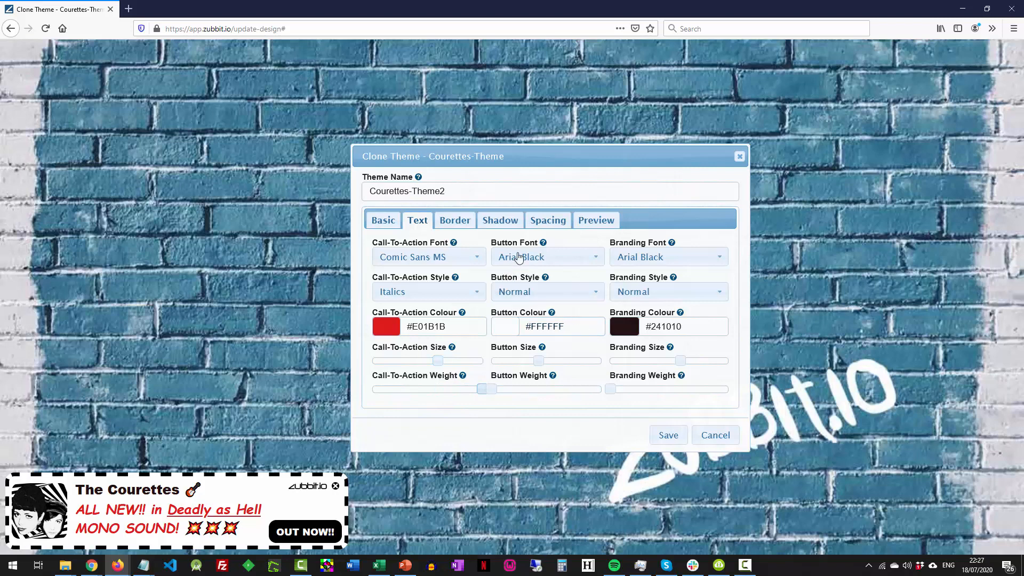
Set the button text font to Comic Sans MS and its style to Italics
{"action": "left_click", "coordinate": [557, 256]}
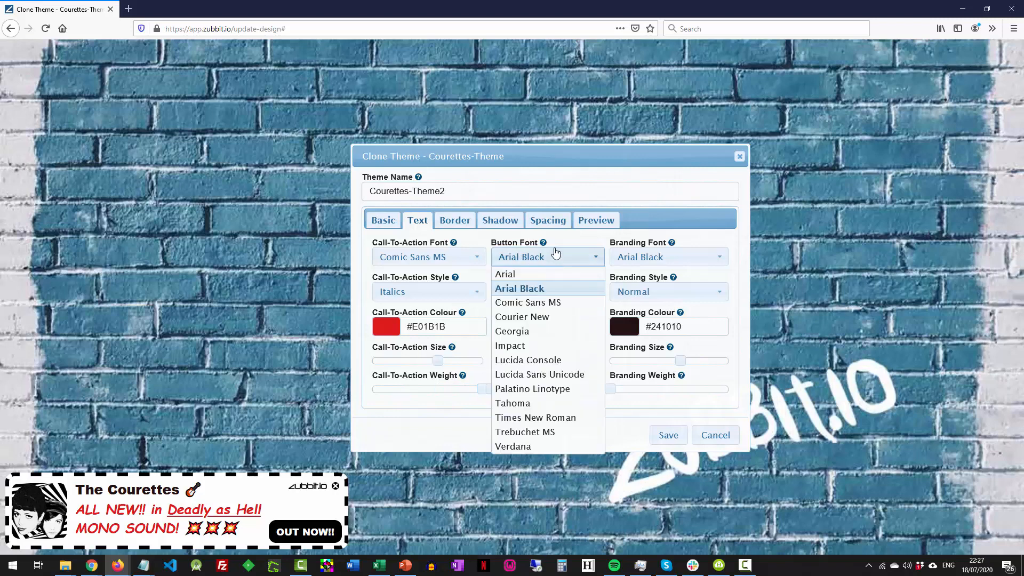
{"action": "left_click", "coordinate": [553, 303]}
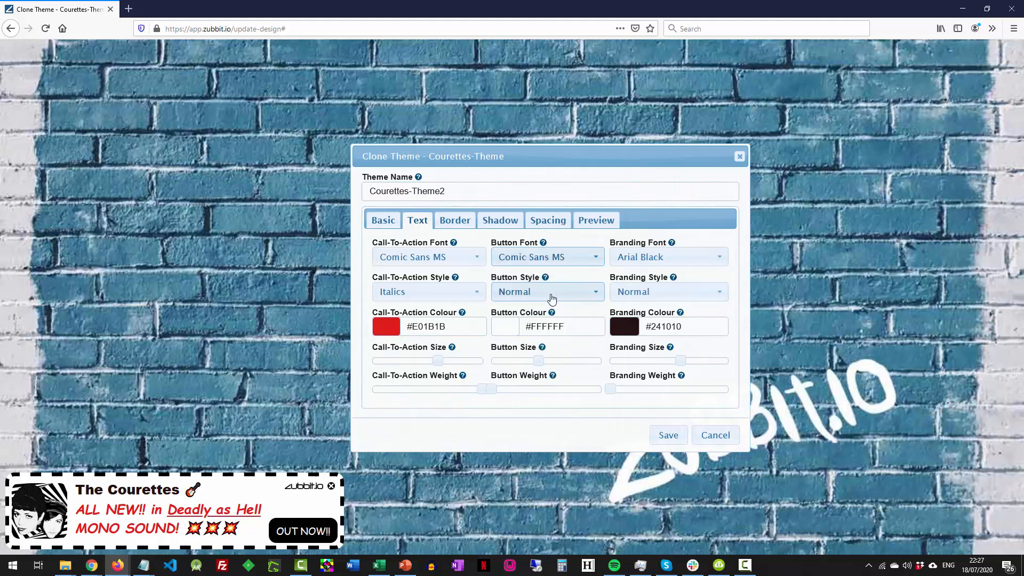
{"action": "left_click", "coordinate": [552, 292]}
{"action": "left_click", "coordinate": [541, 322]}
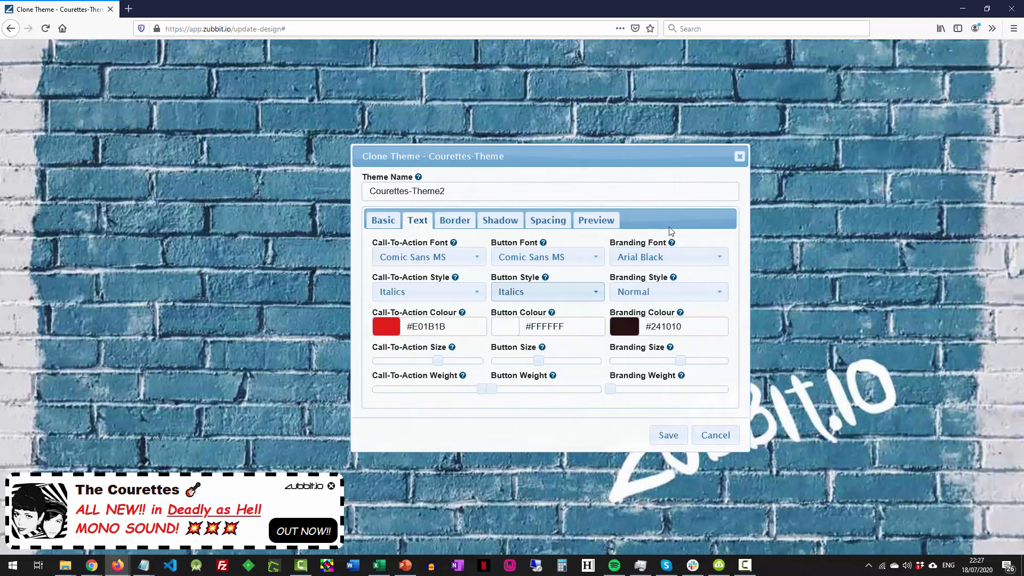
Try Tahoma and Verdana as the branding font, and go back to Arial Black with the Normal style
{"action": "left_click", "coordinate": [675, 258]}
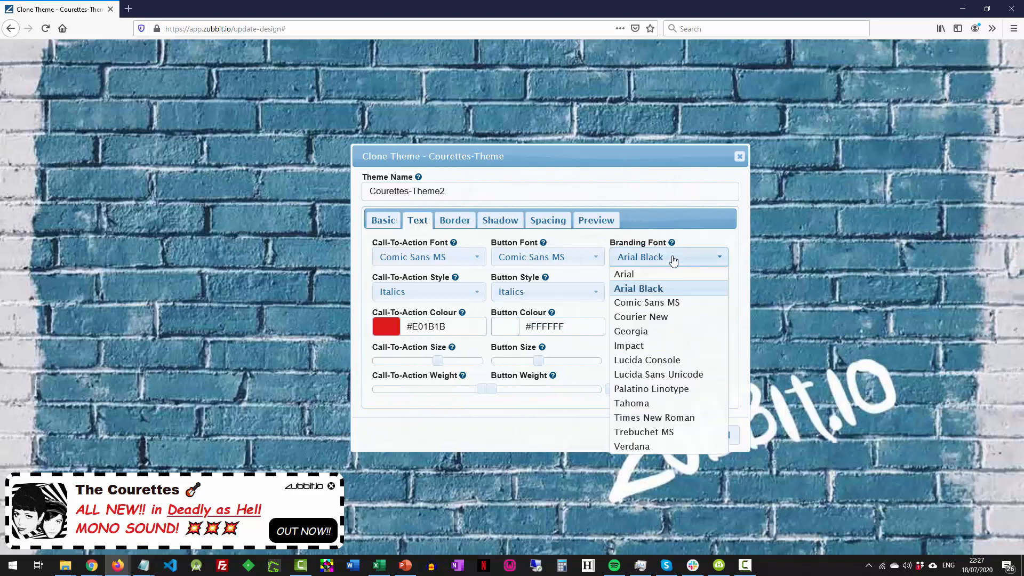
{"action": "left_click", "coordinate": [650, 405]}
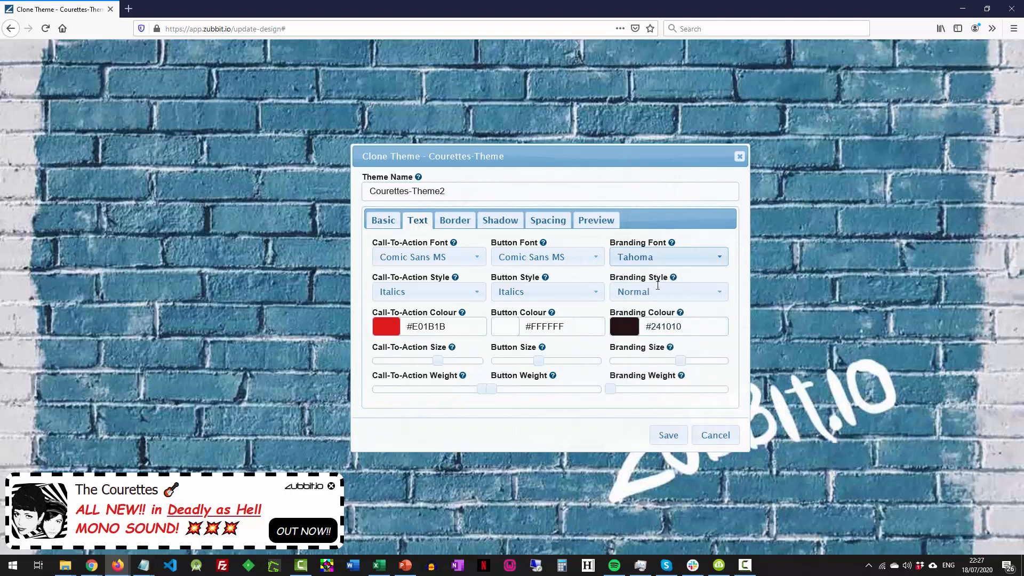
{"action": "left_click", "coordinate": [658, 258]}
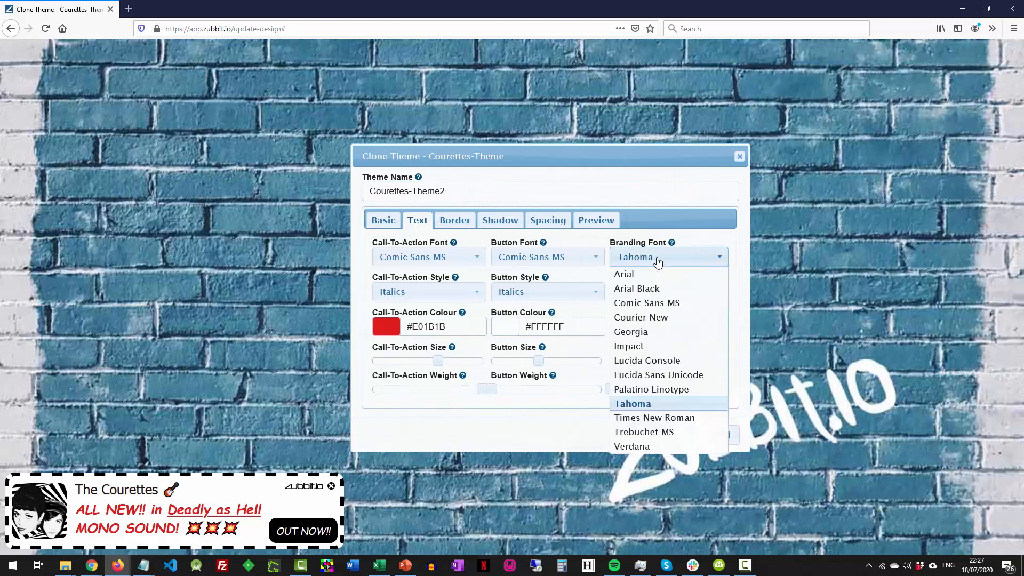
{"action": "left_click", "coordinate": [654, 447]}
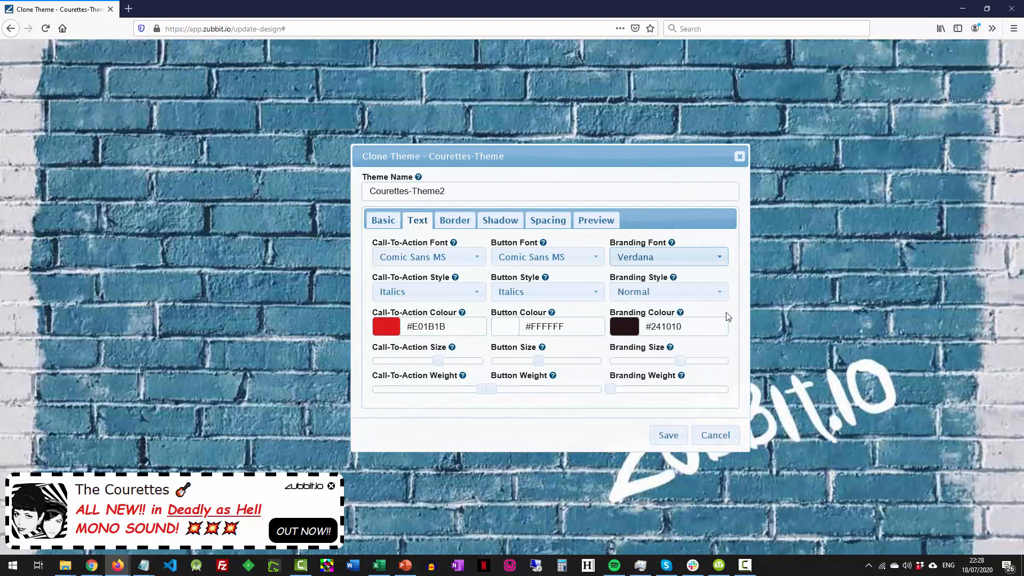
{"action": "left_click", "coordinate": [686, 258]}
{"action": "left_click", "coordinate": [663, 289]}
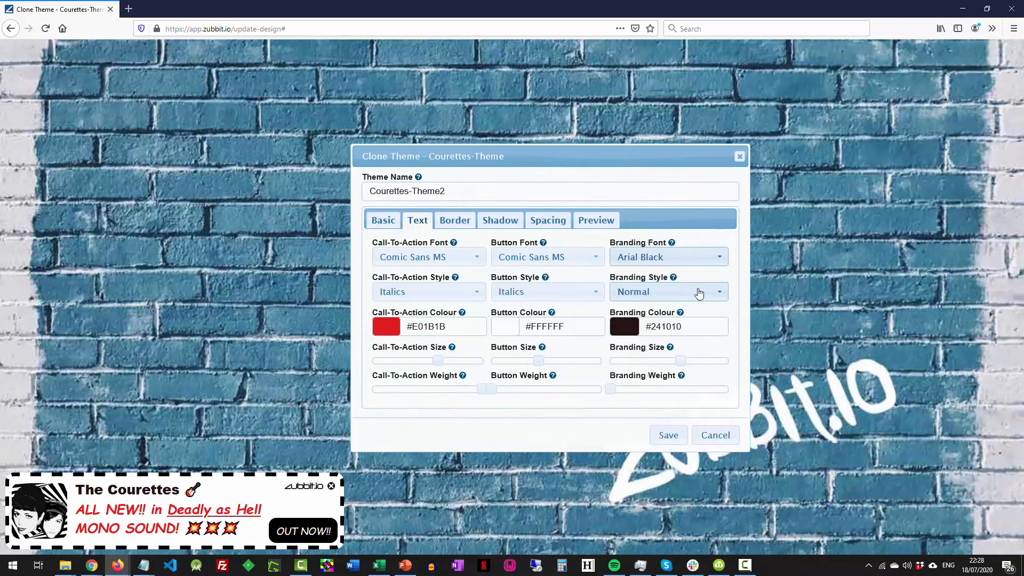
{"action": "left_click", "coordinate": [686, 291]}
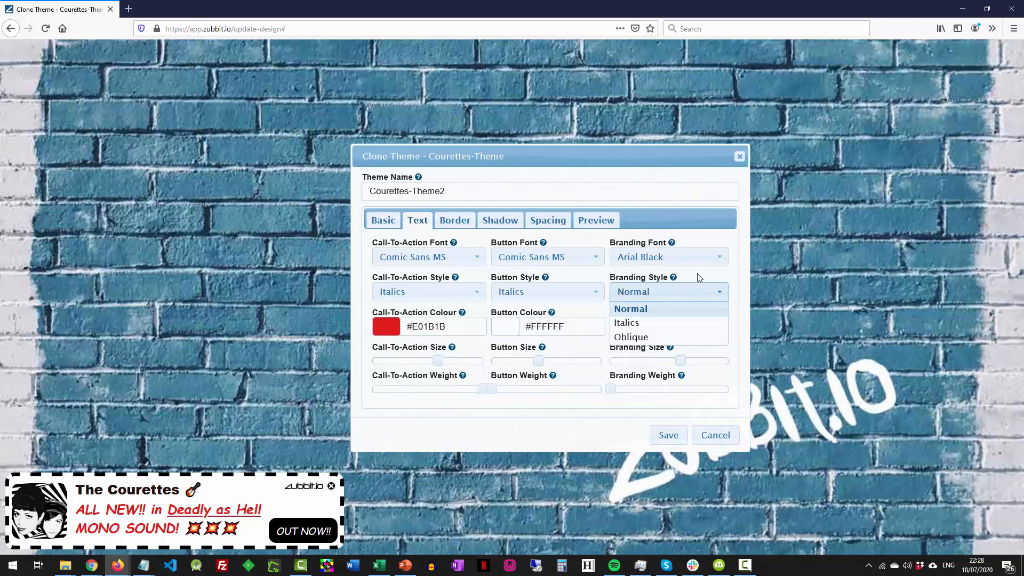
{"action": "left_click", "coordinate": [686, 309]}
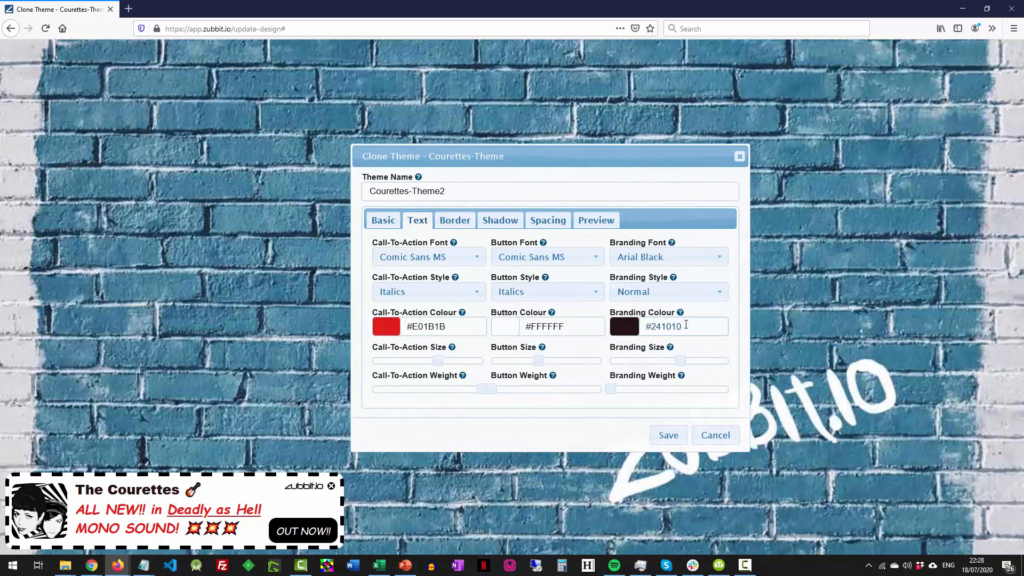
Set the branding text colour to red (#E61717) and increase its size to nearly the maximum
{"action": "left_click", "coordinate": [633, 328]}
{"action": "left_click", "coordinate": [678, 346]}
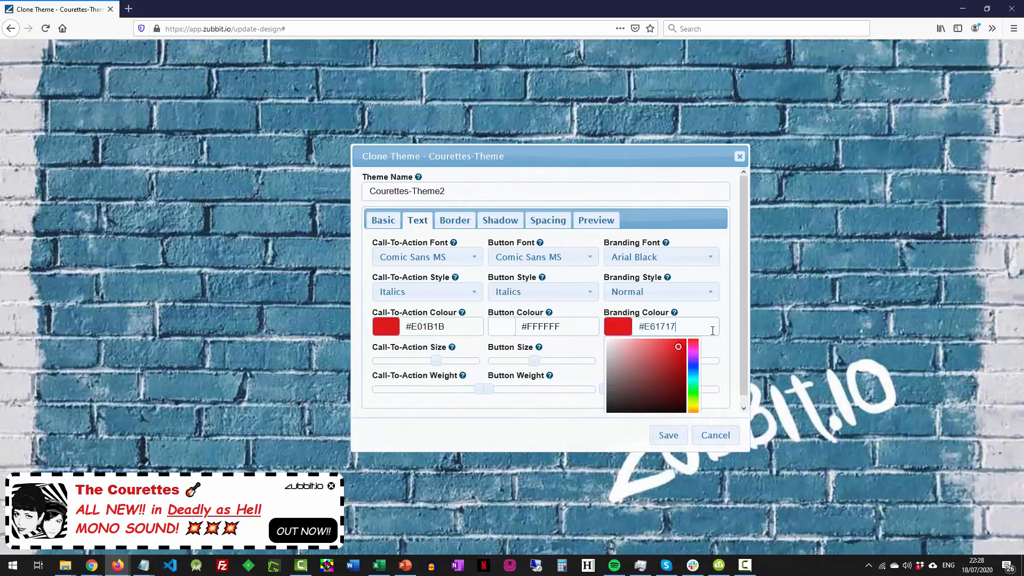
{"action": "left_click", "coordinate": [725, 277]}
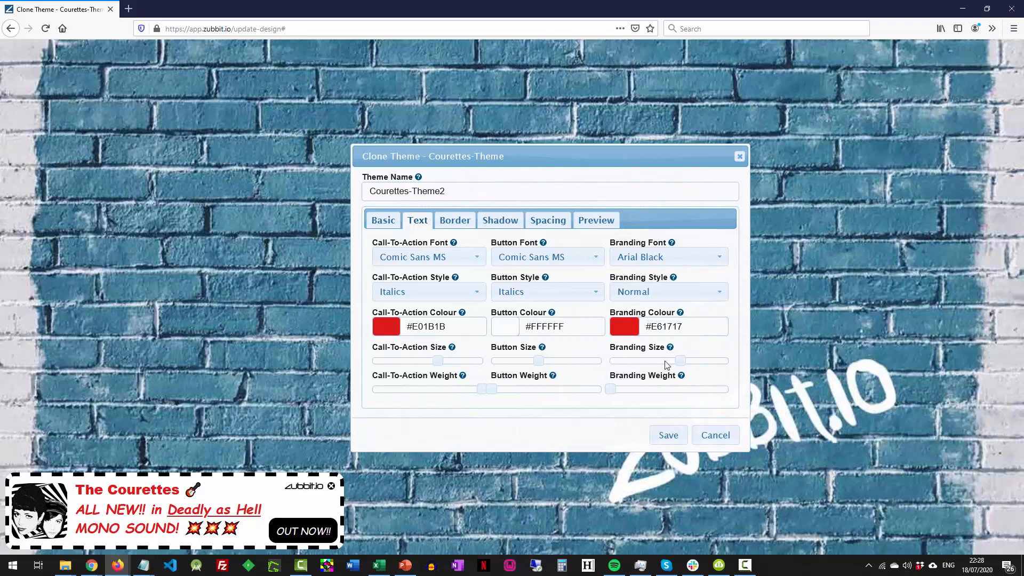
{"action": "left_click_drag", "start_coordinate": [678, 363], "coordinate": [720, 362]}
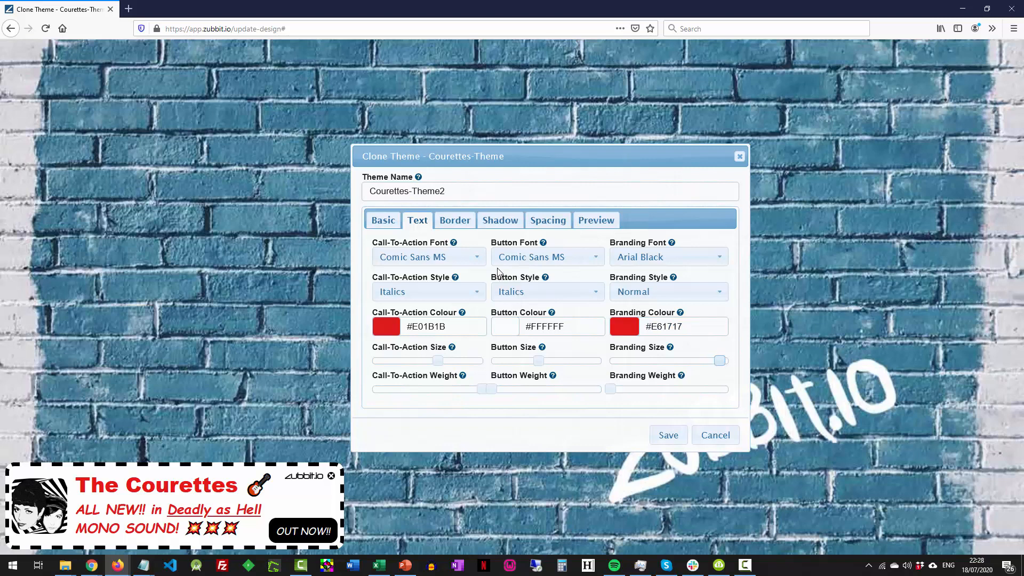
Set the outer border colour to red (#E01D1D)
{"action": "left_click", "coordinate": [451, 222]}
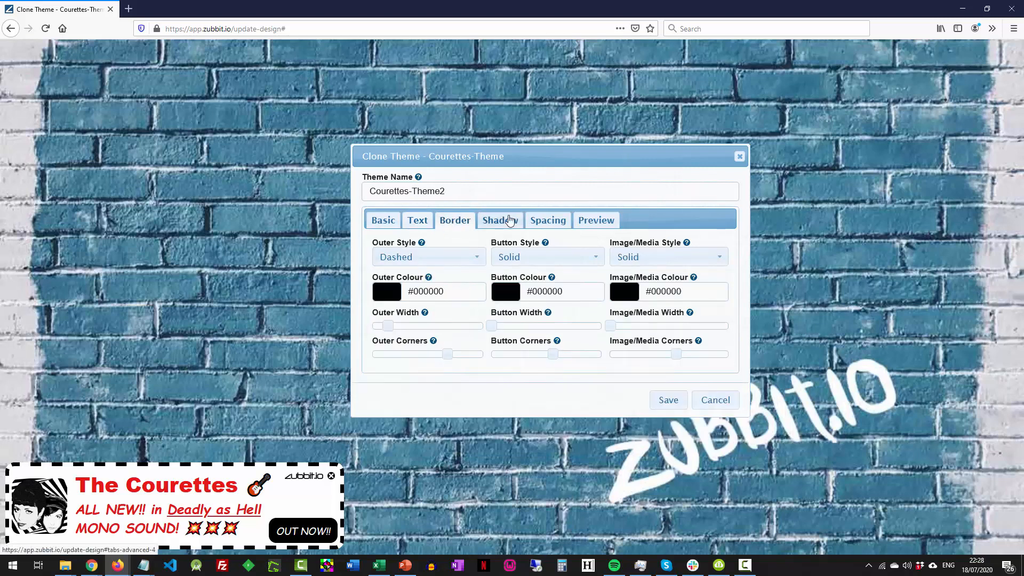
{"action": "left_click", "coordinate": [394, 294]}
{"action": "left_click", "coordinate": [445, 313]}
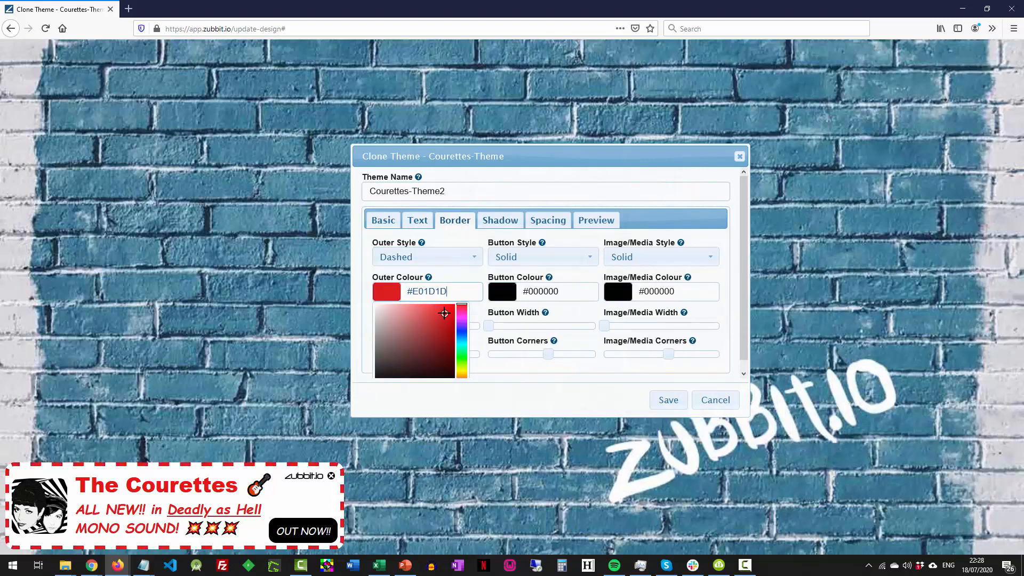
{"action": "left_click", "coordinate": [477, 278]}
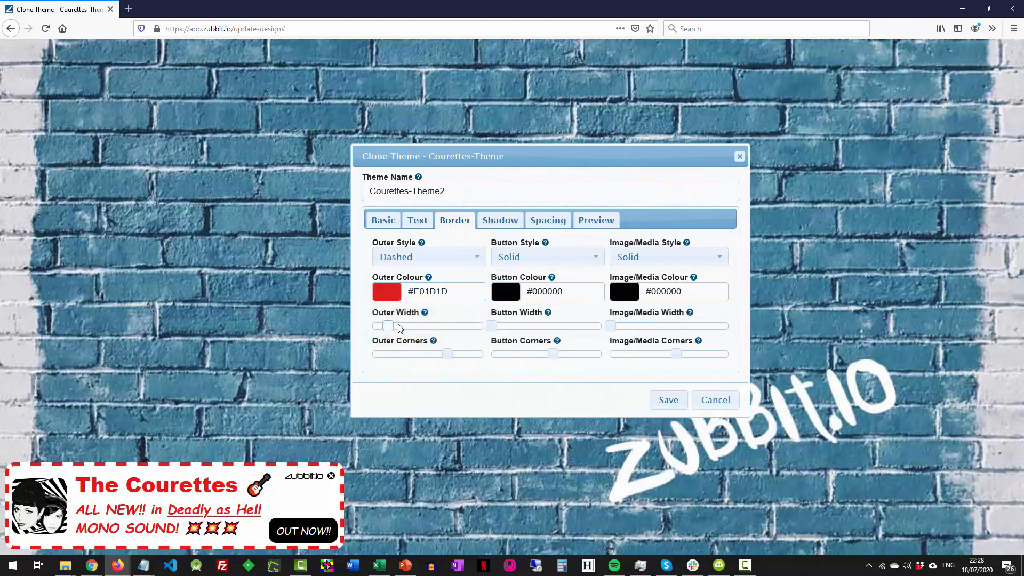
Try the outer border at zero width and restore its thin width, and reduce the outer corner rounding slightly
{"action": "left_click_drag", "start_coordinate": [400, 328], "coordinate": [364, 328]}
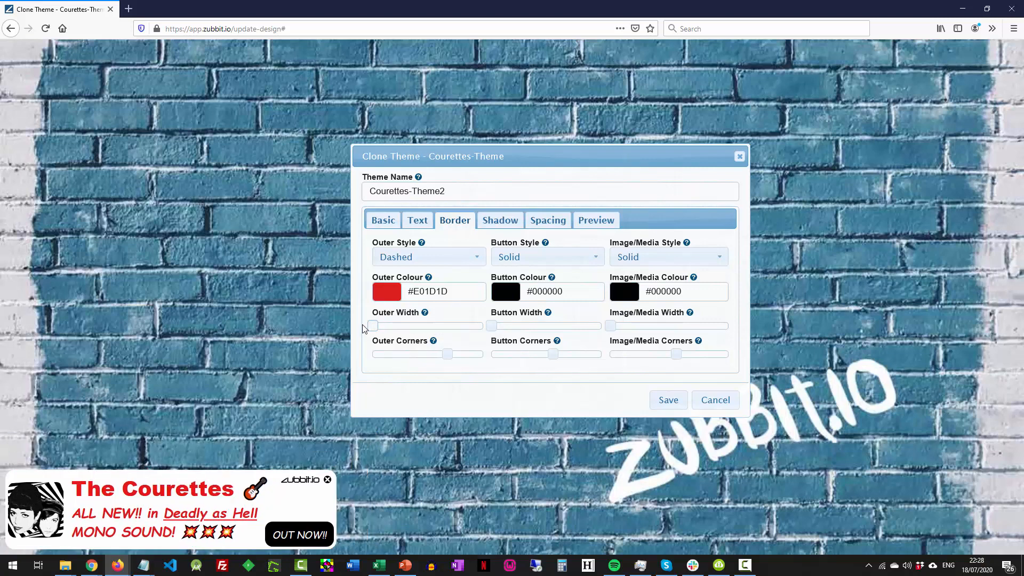
{"action": "left_click_drag", "start_coordinate": [363, 324], "coordinate": [390, 325]}
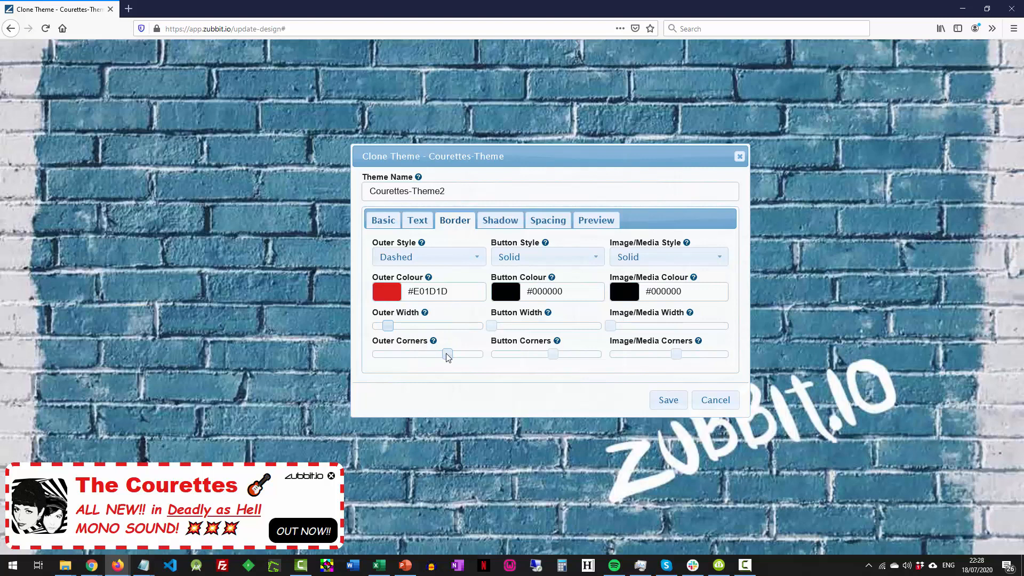
{"action": "left_click_drag", "start_coordinate": [447, 356], "coordinate": [415, 358]}
{"action": "left_click_drag", "start_coordinate": [477, 358], "coordinate": [434, 359]}
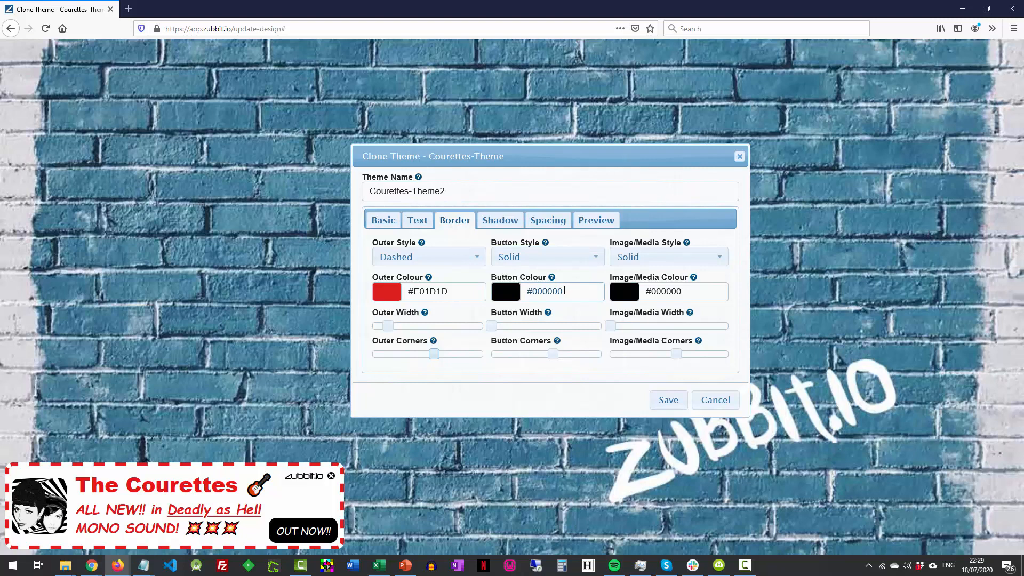
Set the image/media border style to Dashed, and try a wider image/media border before returning its width to the minimum
{"action": "left_click", "coordinate": [549, 259]}
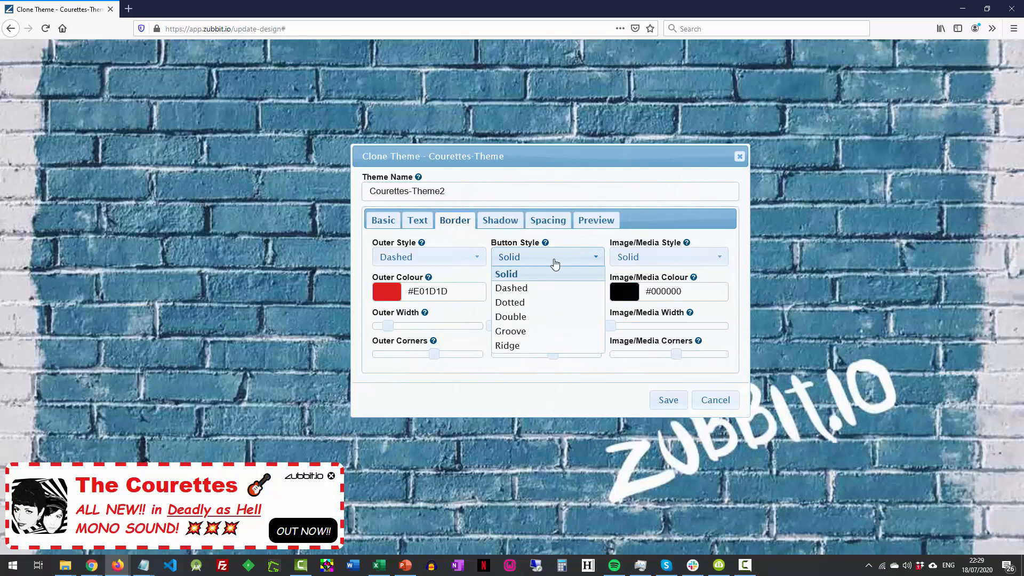
{"action": "left_click", "coordinate": [560, 254]}
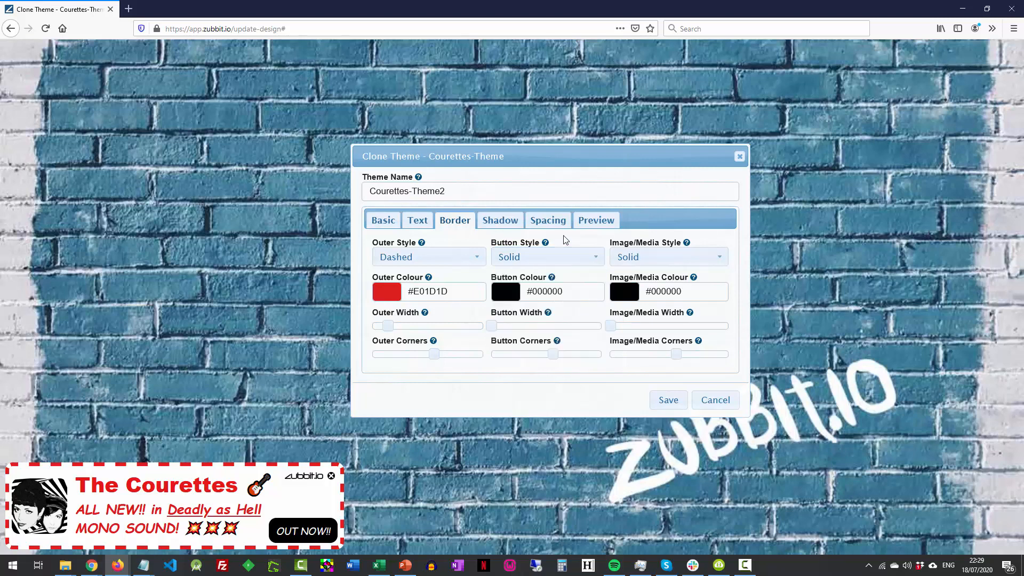
{"action": "left_click", "coordinate": [655, 258]}
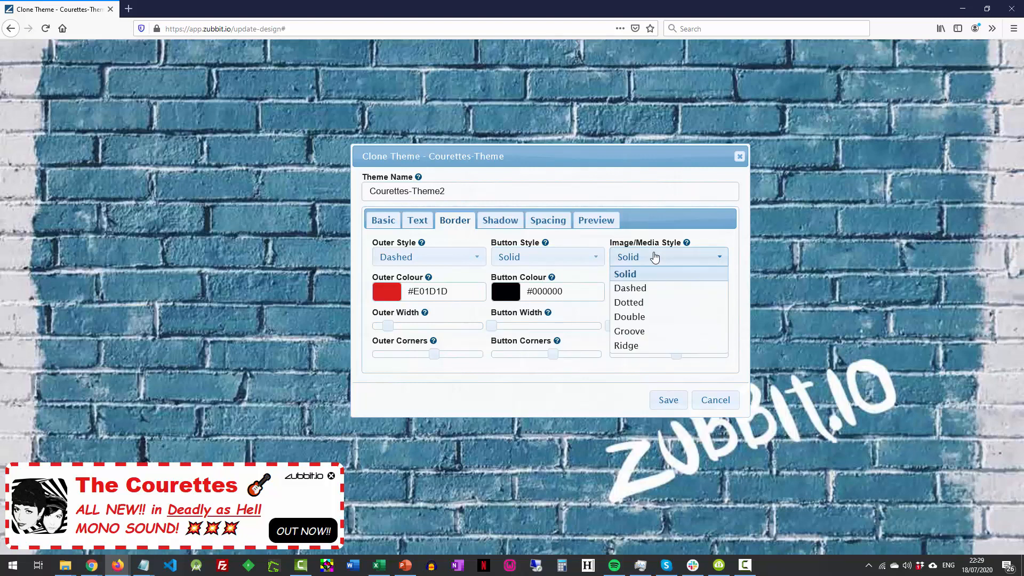
{"action": "left_click", "coordinate": [644, 290]}
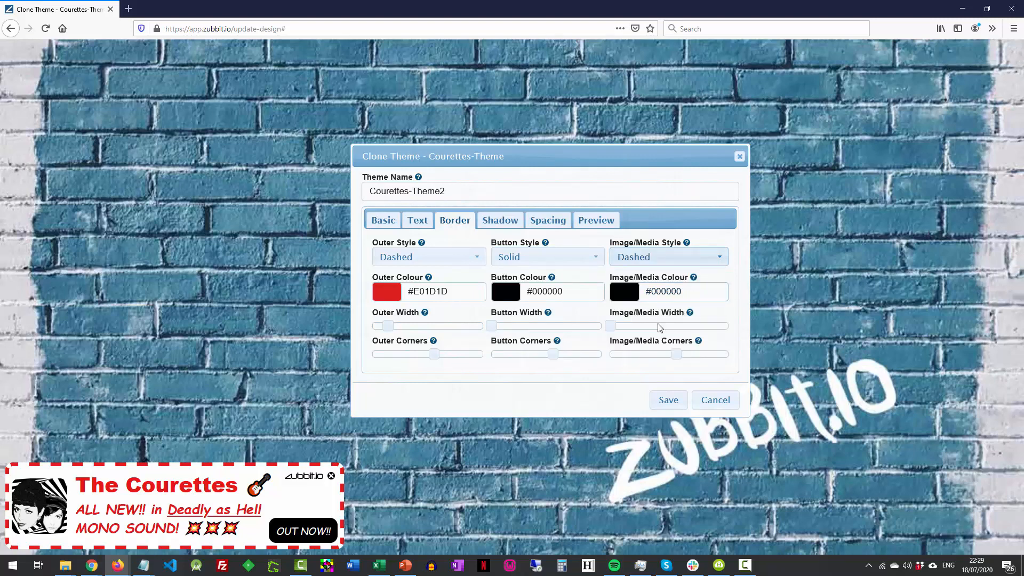
{"action": "left_click", "coordinate": [621, 326]}
{"action": "mouse_move", "coordinate": [622, 327]}
{"action": "left_mouse_down"}
{"action": "mouse_move", "coordinate": [635, 327]}
{"action": "mouse_move", "coordinate": [605, 327]}
{"action": "left_mouse_up"}
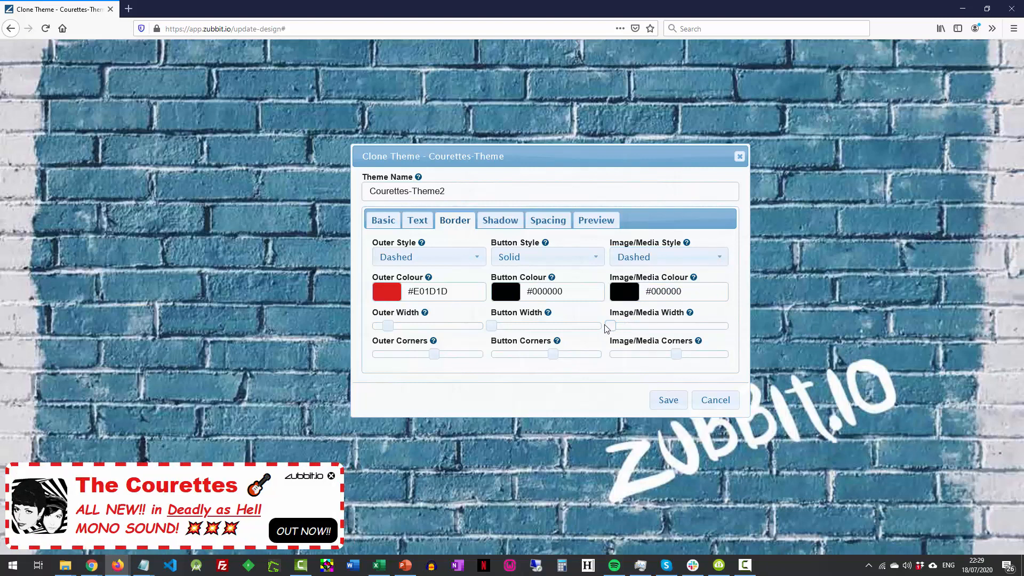
Give the button a Dashed border in red (#E01919) and raise its width slightly above the minimum
{"action": "left_click", "coordinate": [521, 258]}
{"action": "left_click", "coordinate": [521, 284]}
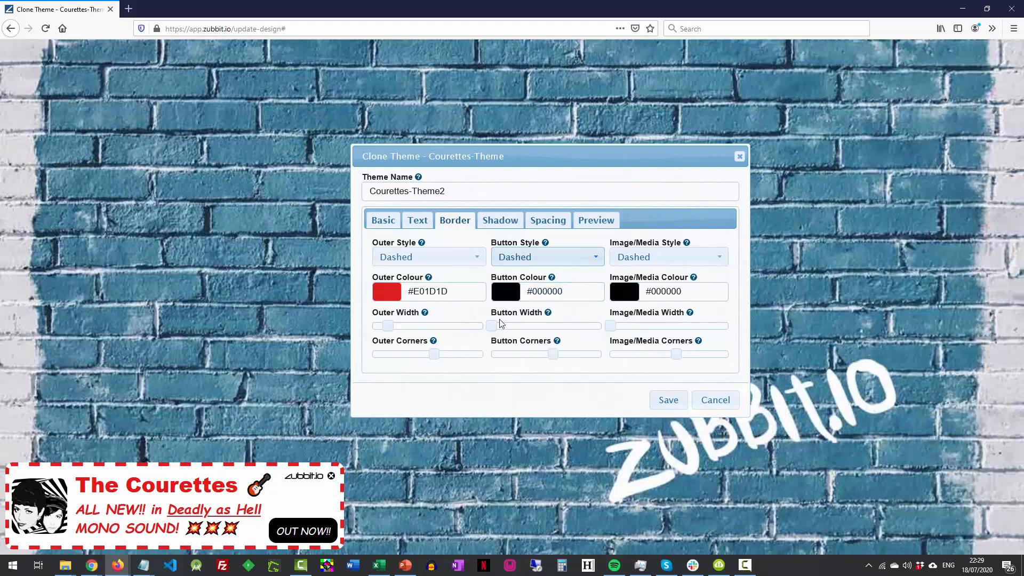
{"action": "left_click_drag", "start_coordinate": [493, 325], "coordinate": [505, 326]}
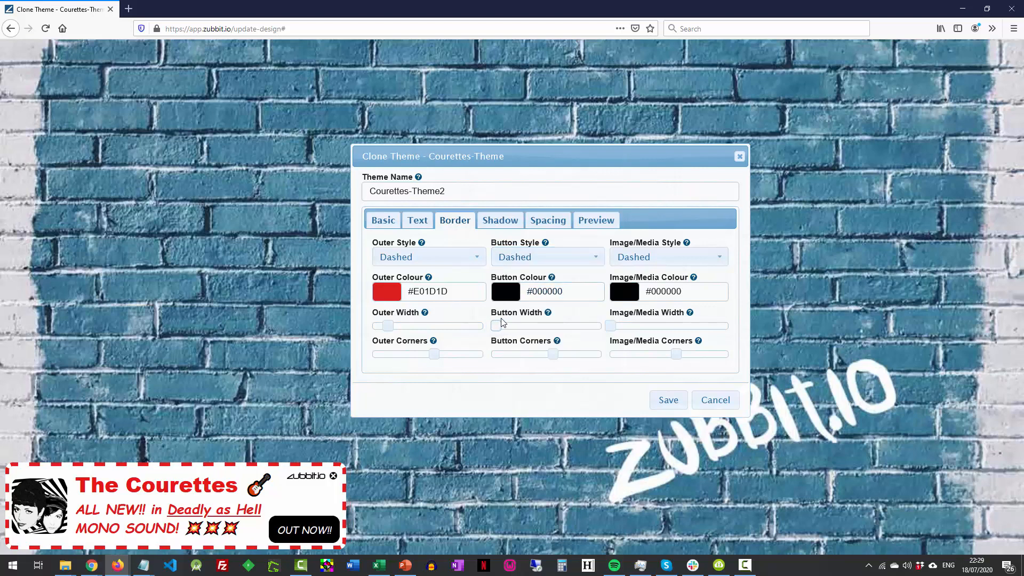
{"action": "left_click", "coordinate": [516, 294]}
{"action": "left_click", "coordinate": [563, 315]}
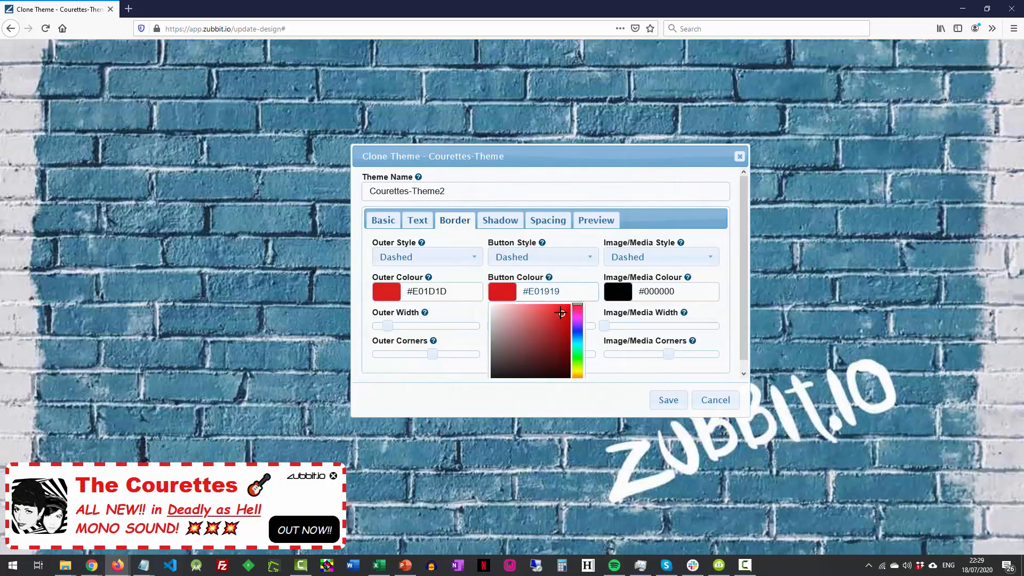
{"action": "left_click", "coordinate": [571, 271]}
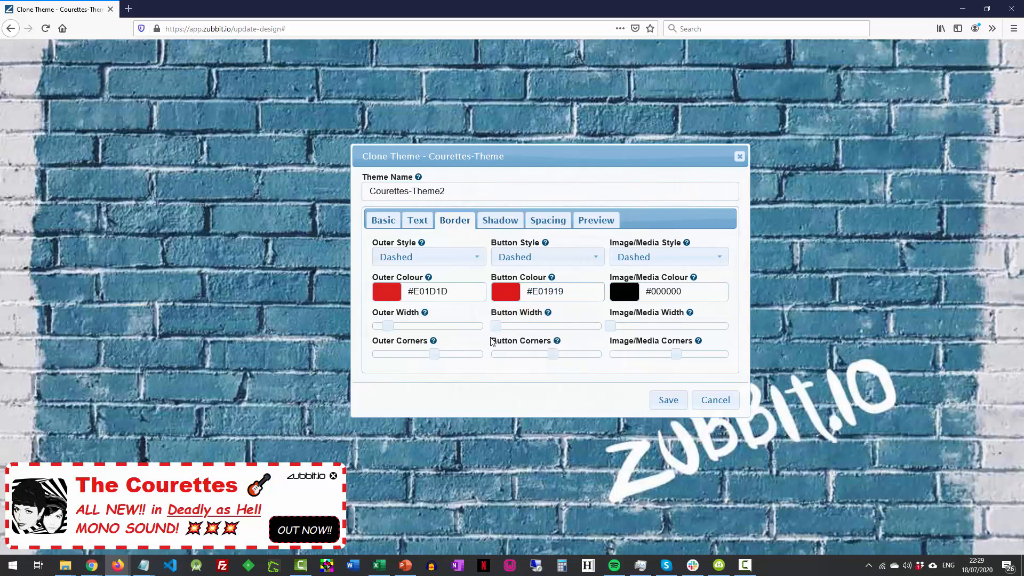
{"action": "left_click_drag", "start_coordinate": [496, 327], "coordinate": [507, 329]}
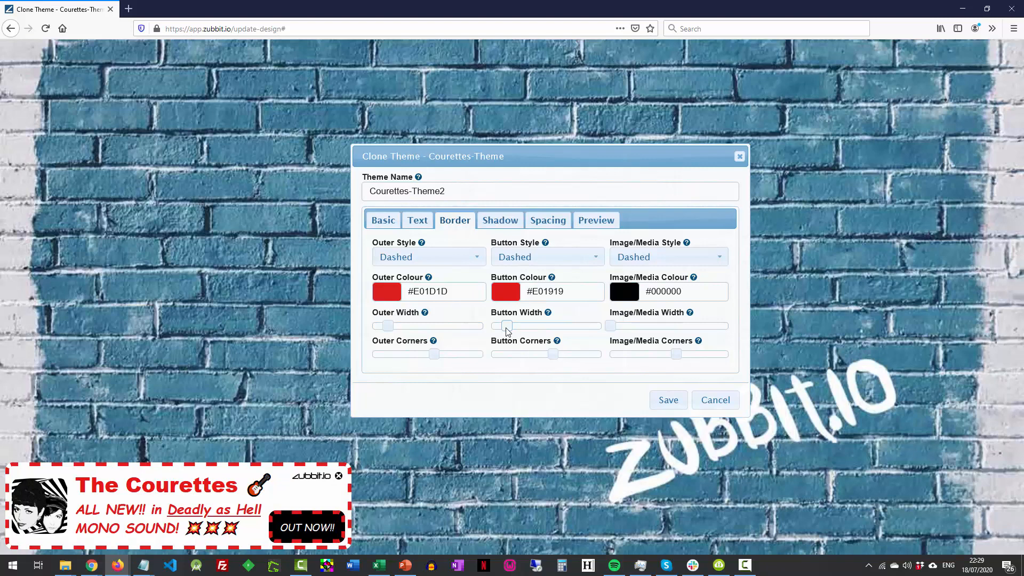
Set the outer shadow colour to magenta (#AD0754)
{"action": "left_click", "coordinate": [512, 222]}
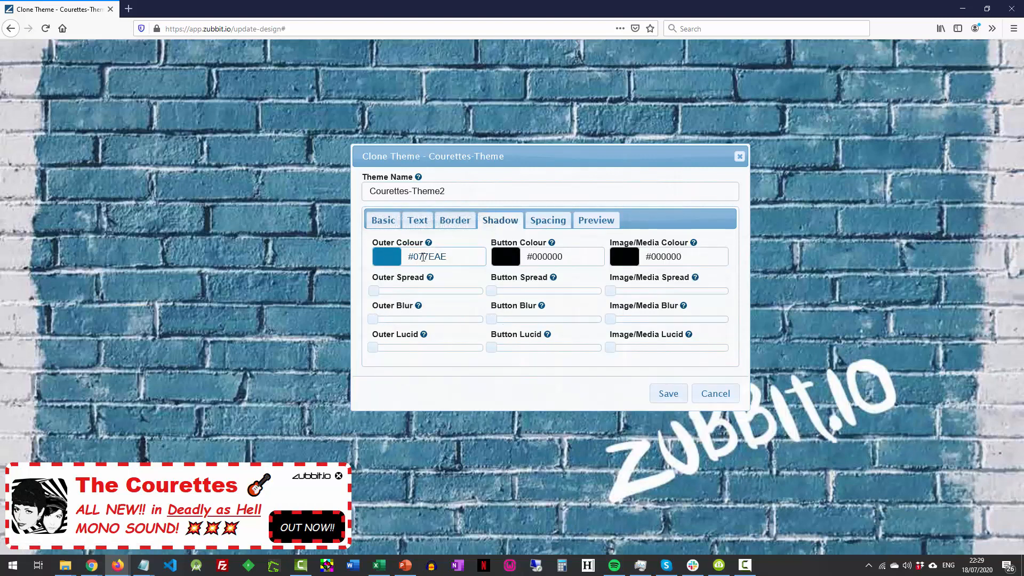
{"action": "left_click", "coordinate": [441, 257]}
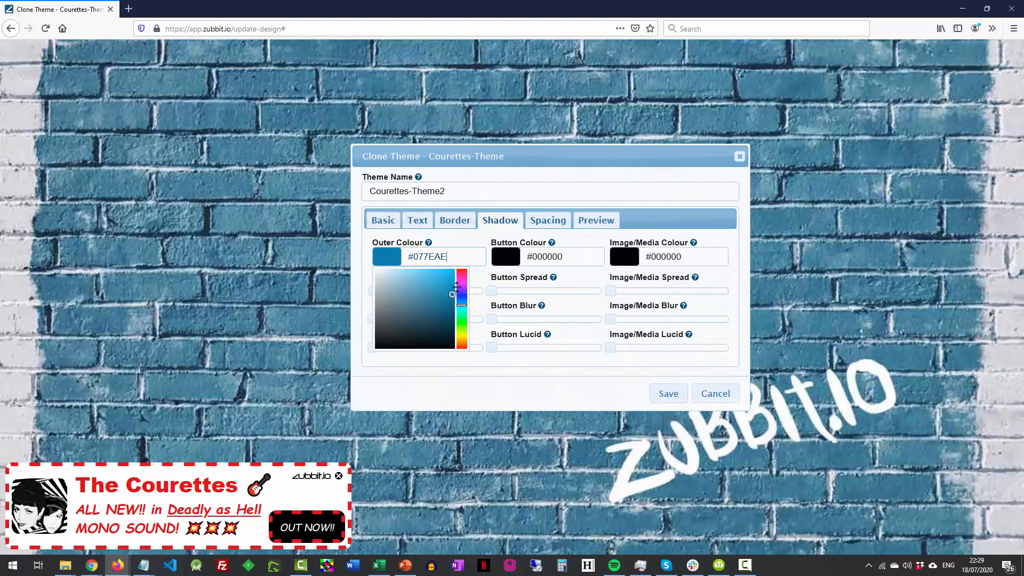
{"action": "left_click", "coordinate": [462, 274]}
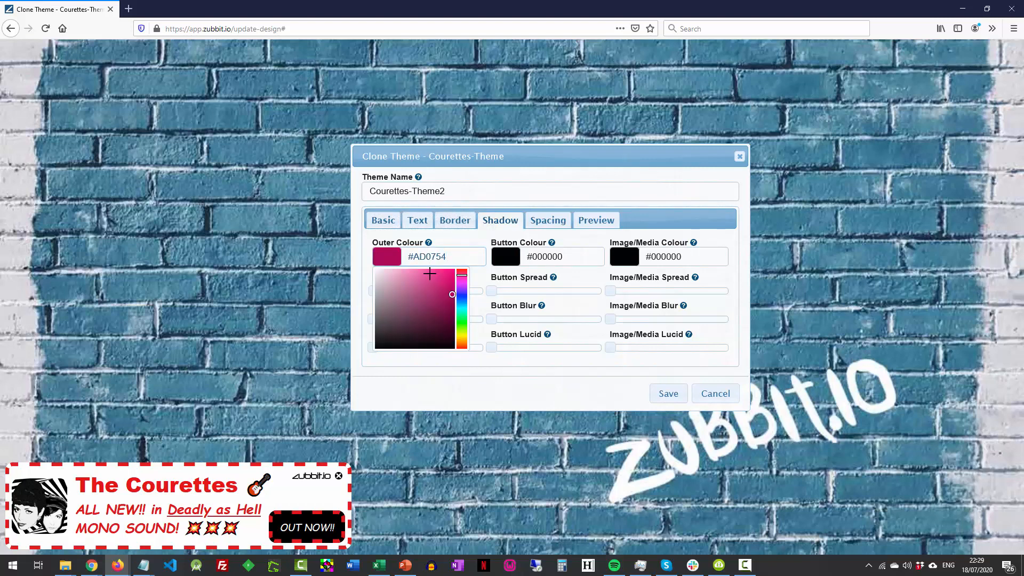
{"action": "left_click", "coordinate": [454, 238]}
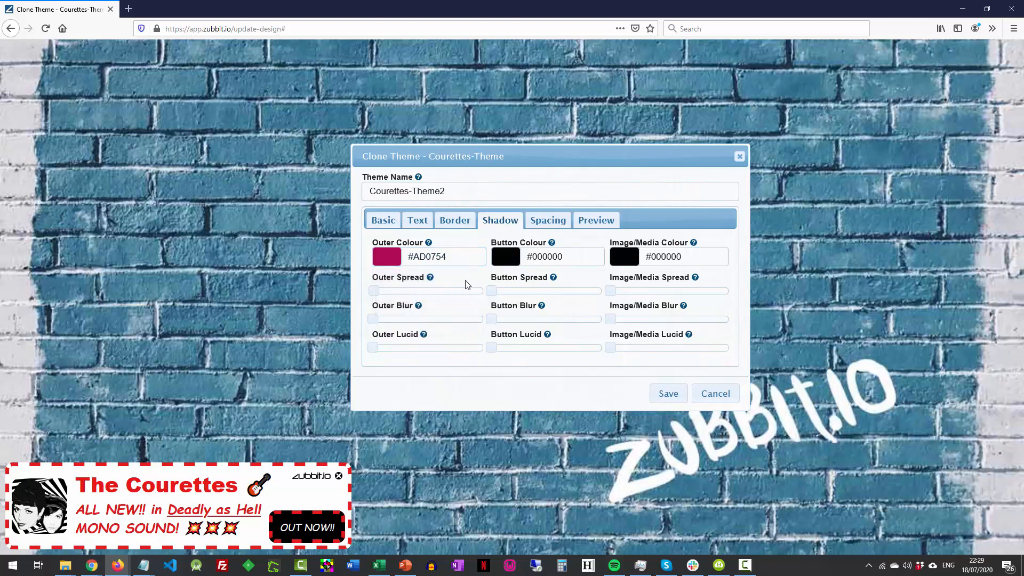
Raise the outer shadow's spread to about a third, its blur to about 40% and its lucidity to about 80% of their ranges
{"action": "left_click_drag", "start_coordinate": [375, 290], "coordinate": [407, 291]}
{"action": "left_click_drag", "start_coordinate": [376, 319], "coordinate": [421, 319]}
{"action": "left_click_drag", "start_coordinate": [376, 349], "coordinate": [466, 352]}
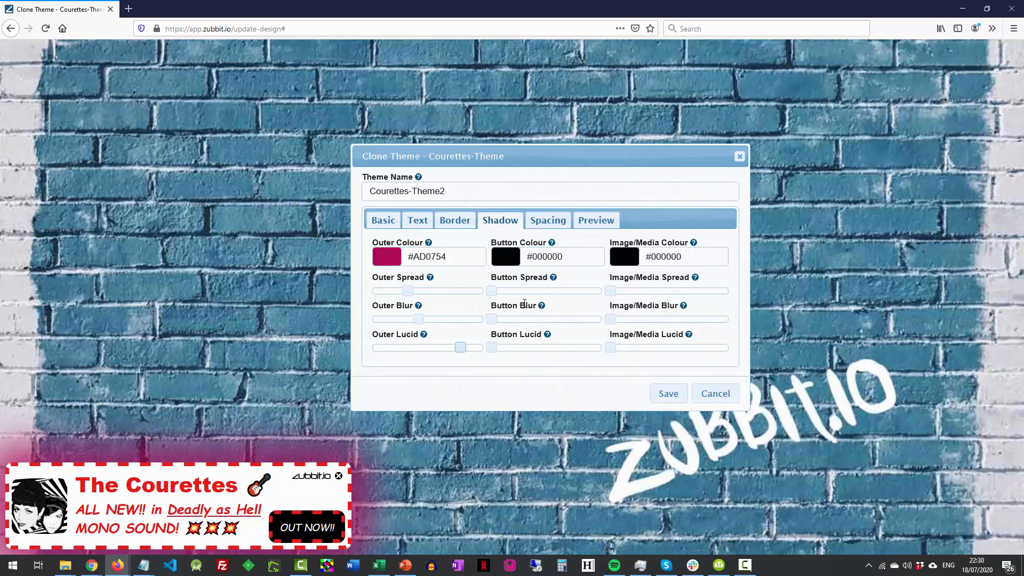
Set the branding title spacing to 9px top, 55px right, 15px bottom and 58px left
{"action": "left_click", "coordinate": [537, 221]}
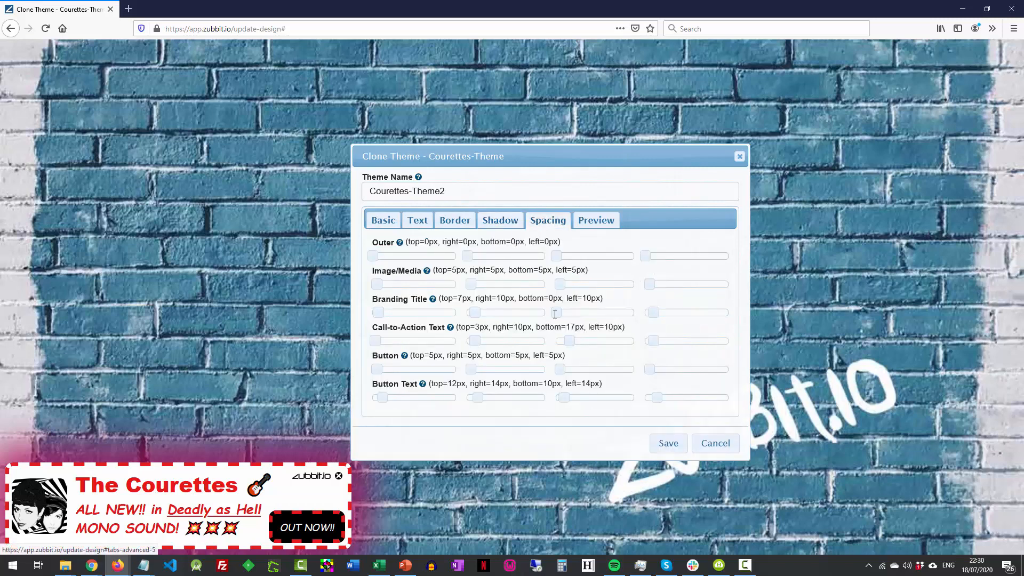
{"action": "mouse_move", "coordinate": [434, 300]}
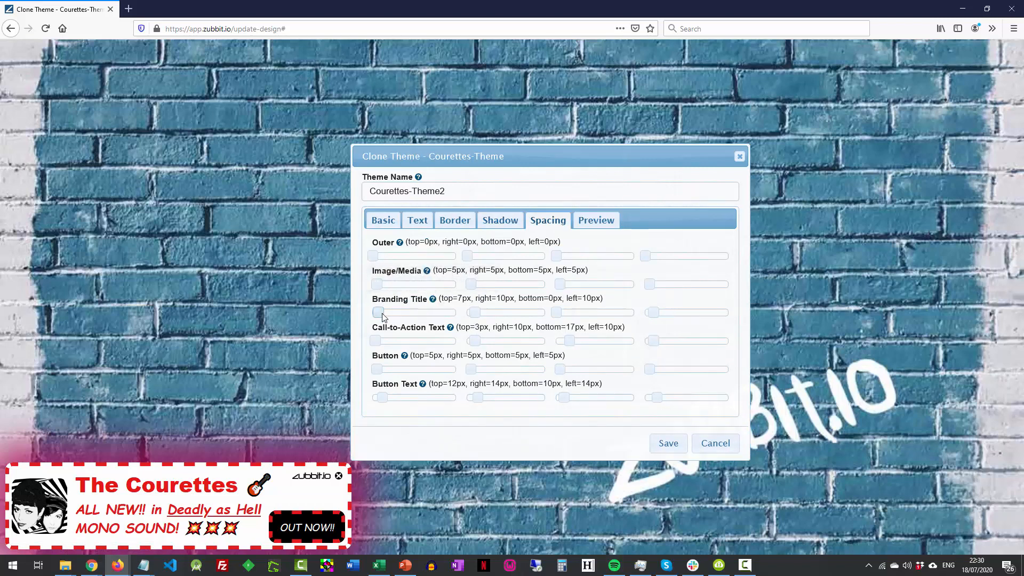
{"action": "mouse_move", "coordinate": [382, 315]}
{"action": "left_mouse_down"}
{"action": "mouse_move", "coordinate": [393, 313]}
{"action": "mouse_move", "coordinate": [381, 314]}
{"action": "left_mouse_up"}
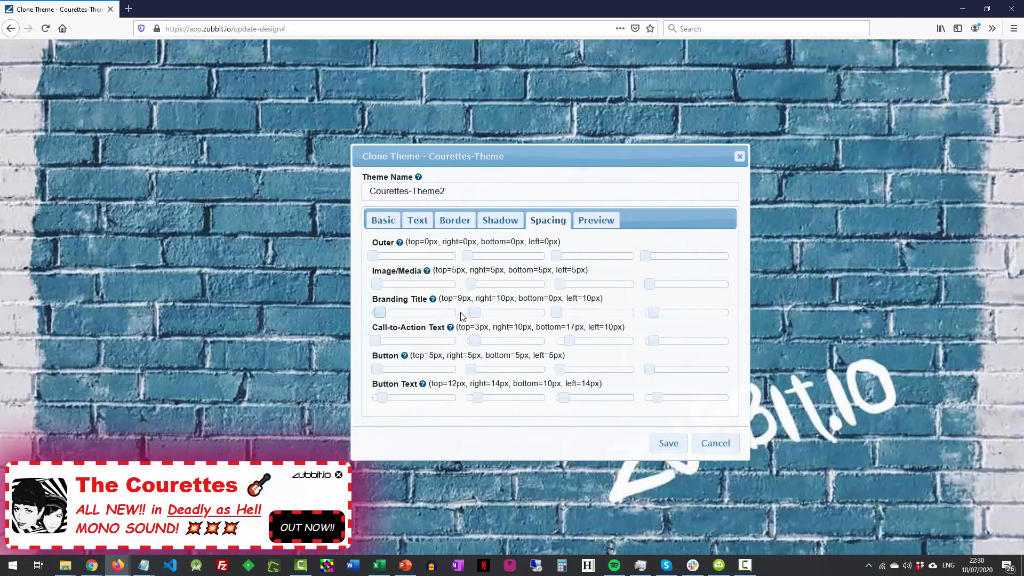
{"action": "left_click_drag", "start_coordinate": [476, 315], "coordinate": [567, 321]}
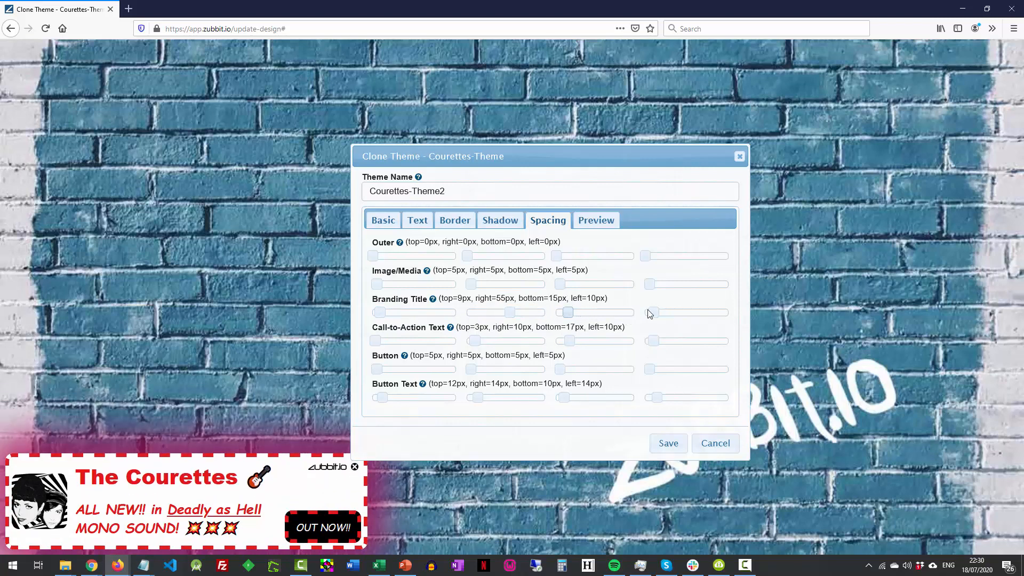
{"action": "left_click", "coordinate": [693, 312]}
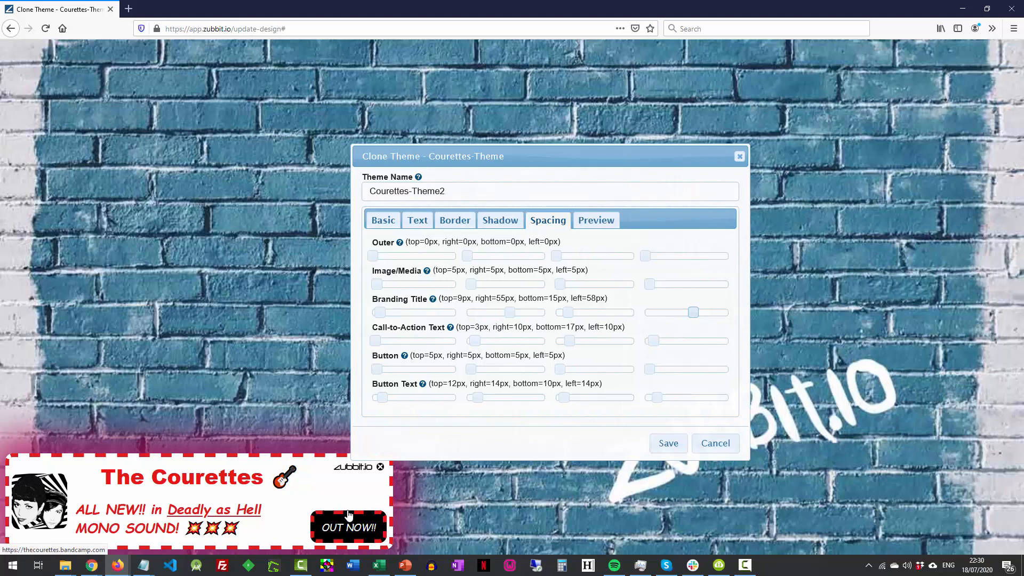
Set the theme's transparency to 85% and save the cloned theme
{"action": "left_click", "coordinate": [387, 222]}
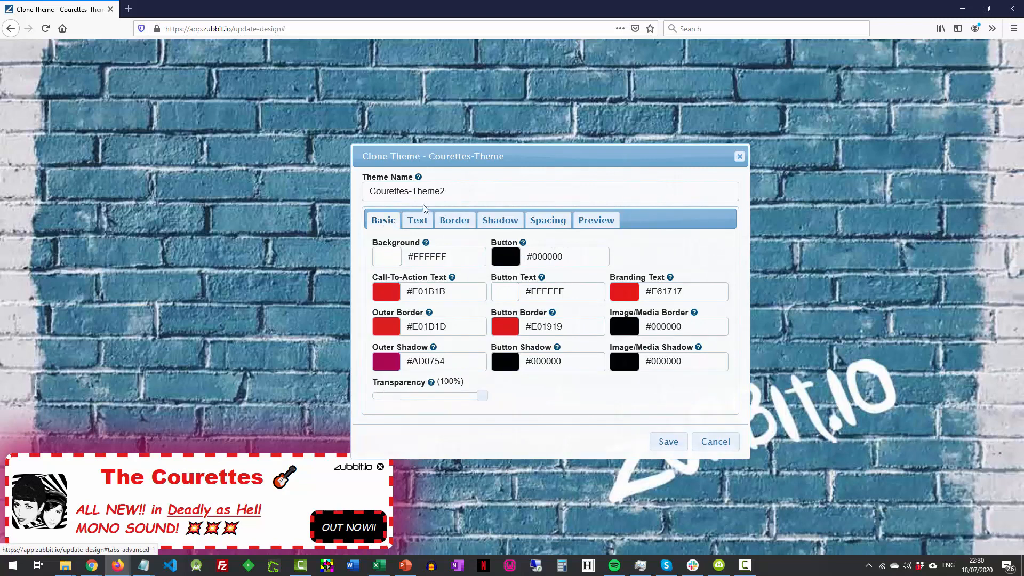
{"action": "left_click_drag", "start_coordinate": [530, 156], "coordinate": [575, 137]}
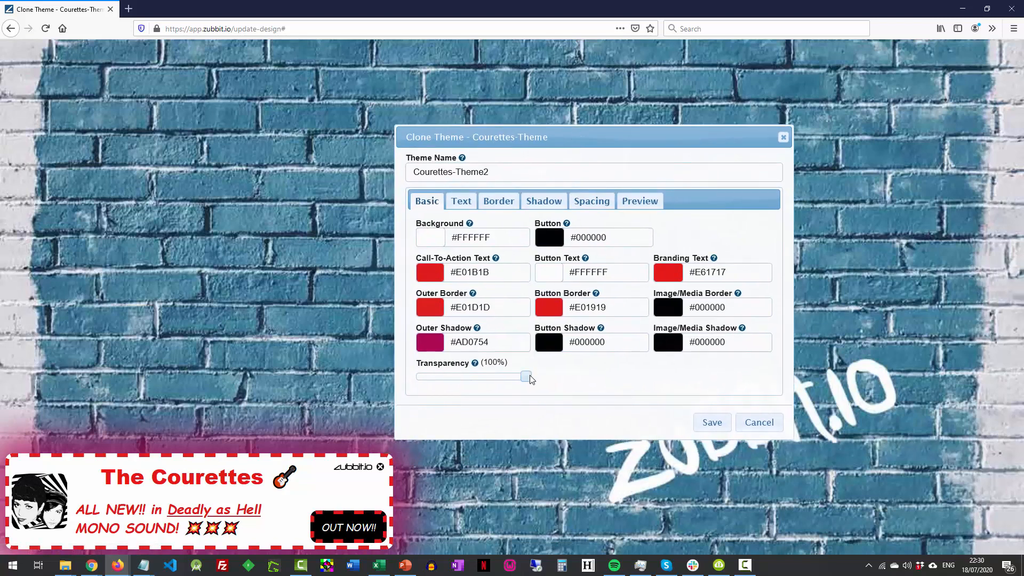
{"action": "mouse_move", "coordinate": [526, 377]}
{"action": "left_mouse_down"}
{"action": "mouse_move", "coordinate": [484, 377]}
{"action": "mouse_move", "coordinate": [537, 388]}
{"action": "mouse_move", "coordinate": [455, 386]}
{"action": "mouse_move", "coordinate": [514, 382]}
{"action": "left_mouse_up"}
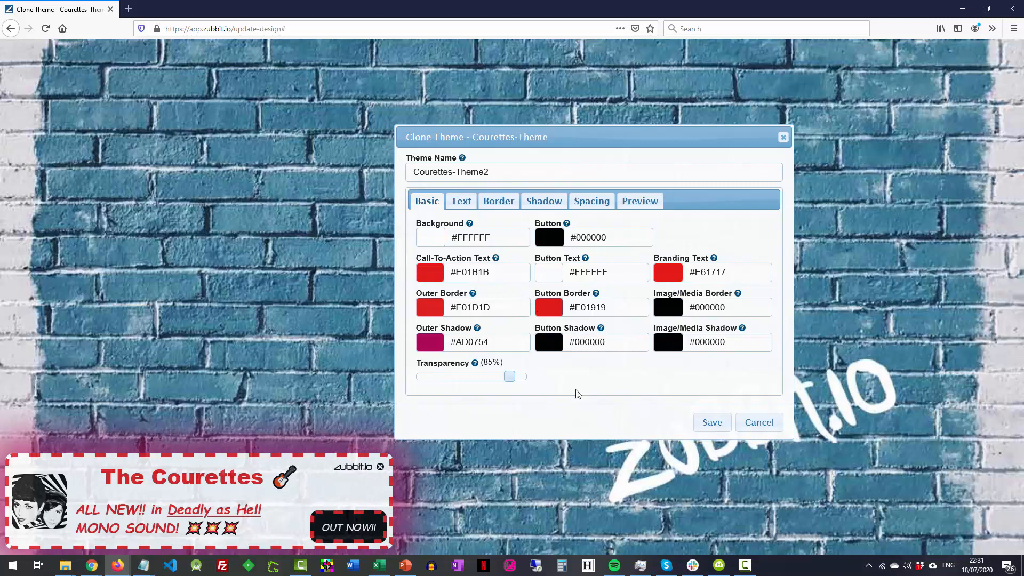
{"action": "left_click", "coordinate": [711, 422]}
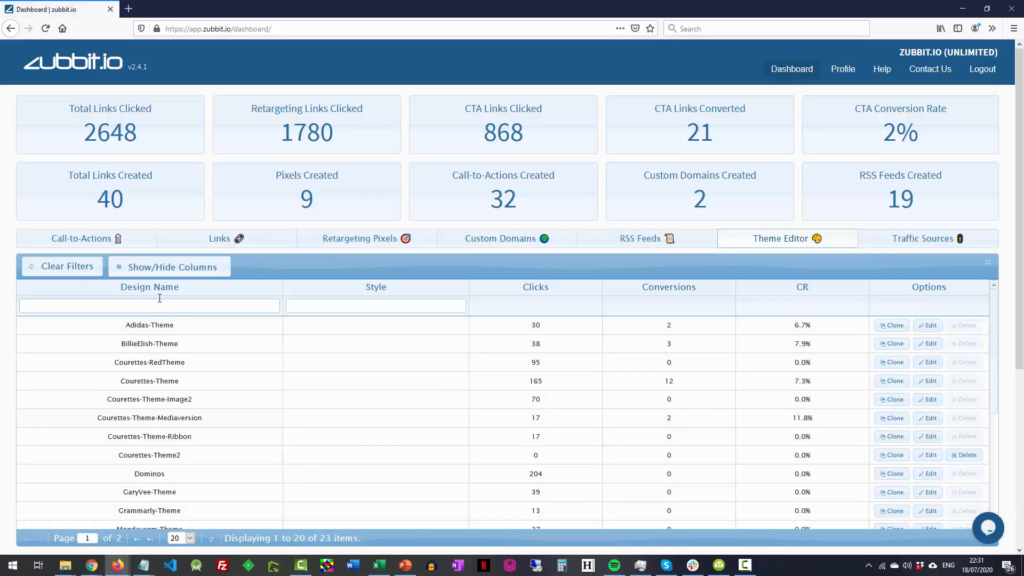
Test the call-to-action link tagged link2 from the list of links, and return to the dashboard
{"action": "left_click", "coordinate": [214, 243]}
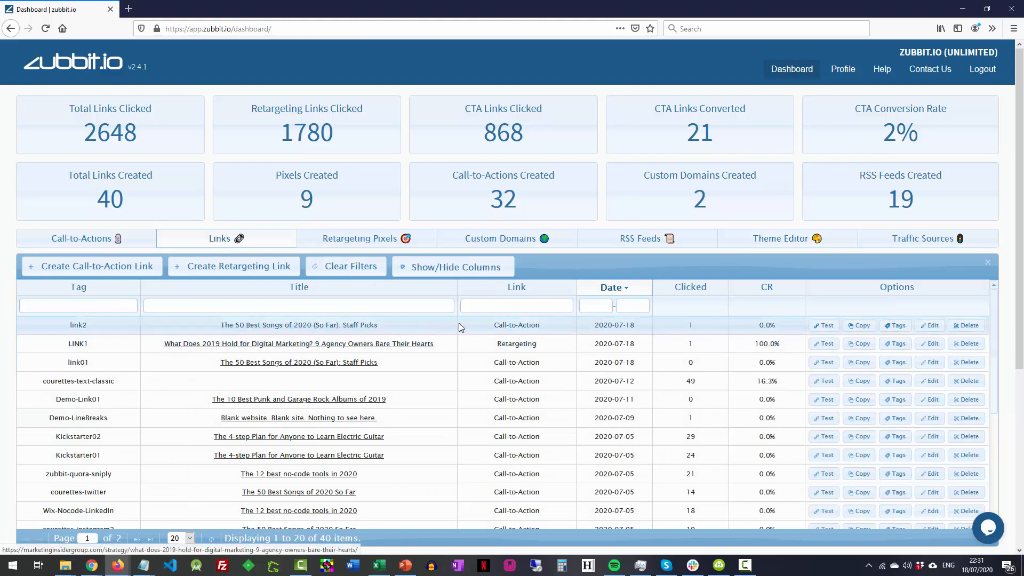
{"action": "left_click", "coordinate": [824, 326]}
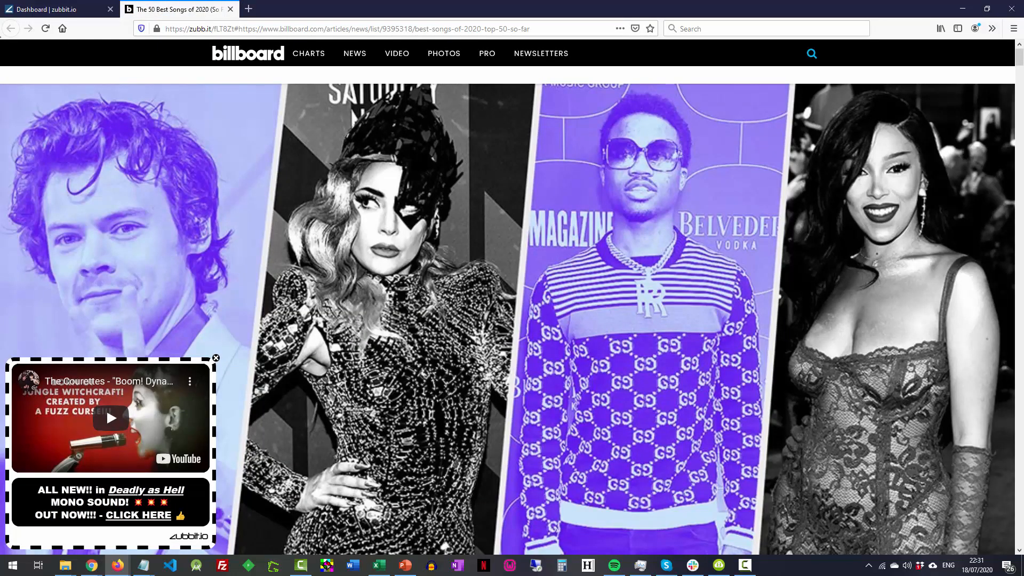
{"action": "left_click", "coordinate": [77, 16]}
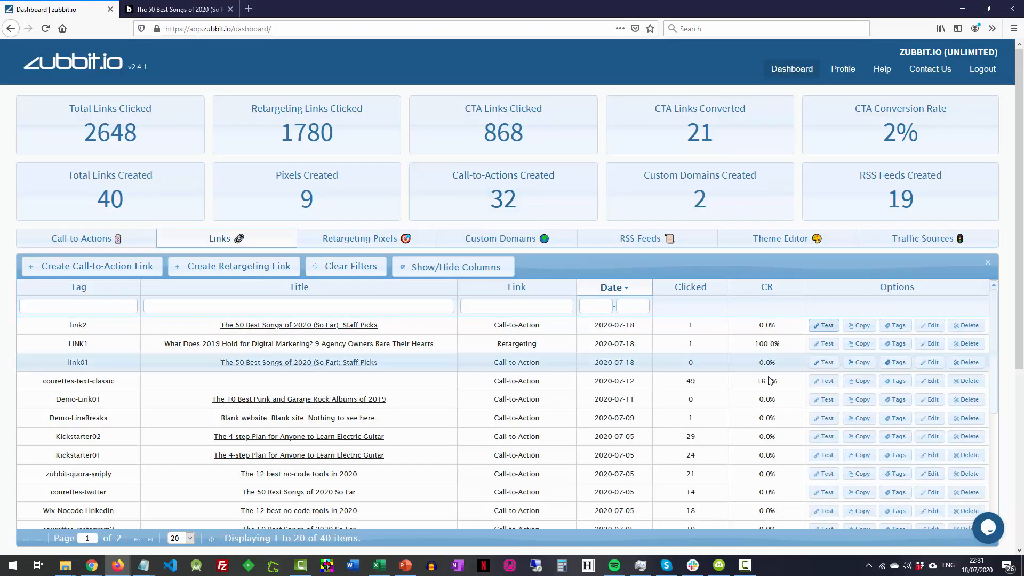
Change the theme of the call-to-action link tagged link2 to Courettes-Theme2 and save the link
{"action": "left_click", "coordinate": [930, 326]}
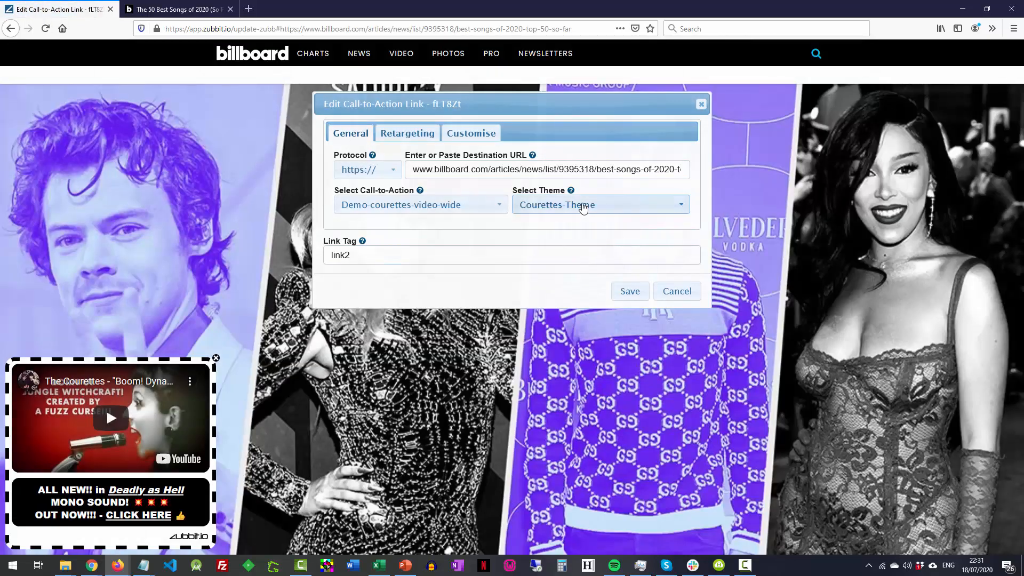
{"action": "left_click", "coordinate": [583, 208]}
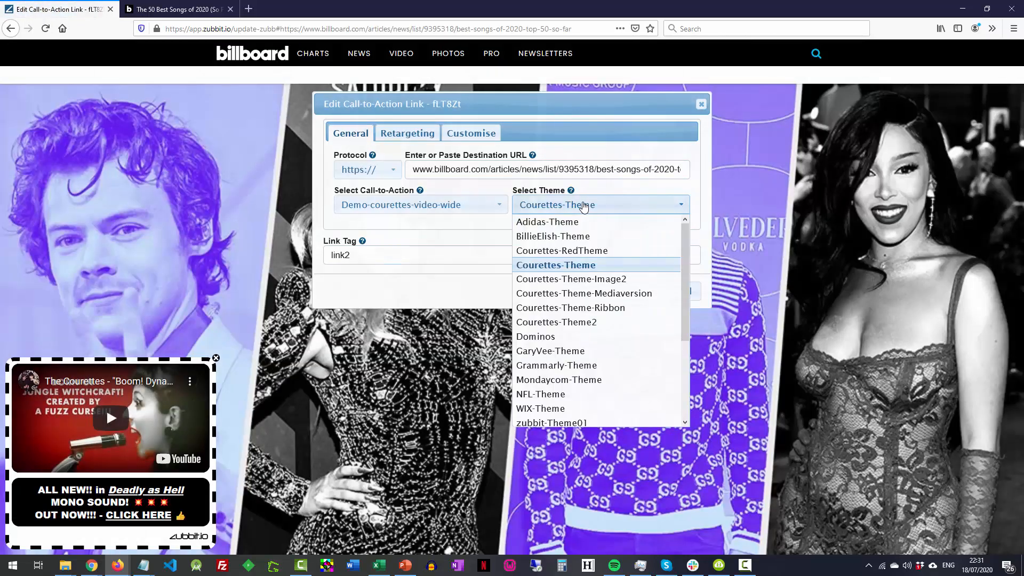
{"action": "scroll", "coordinate": [622, 279], "scroll_direction": "down", "scroll_amount": 2}
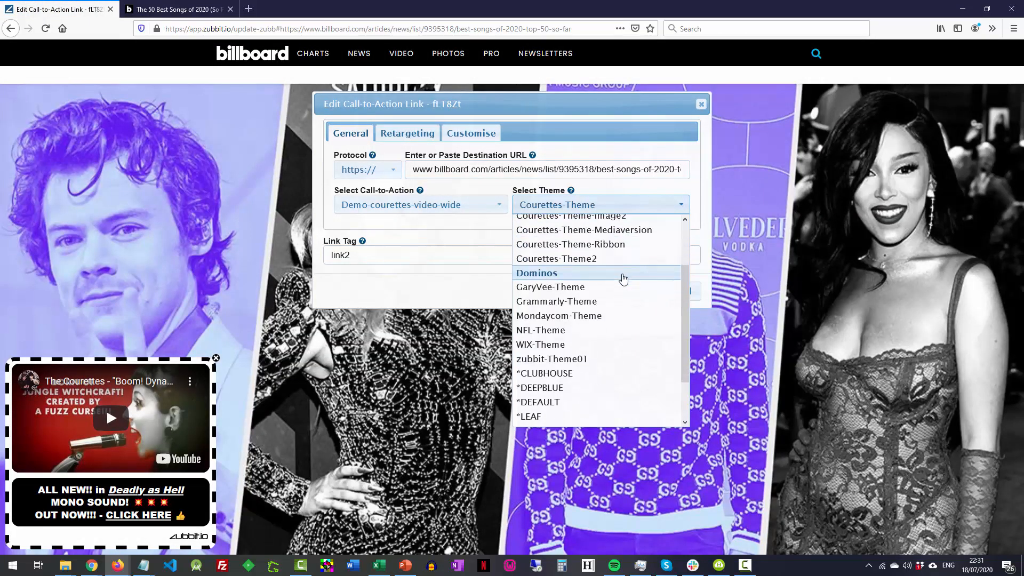
{"action": "left_click", "coordinate": [605, 265]}
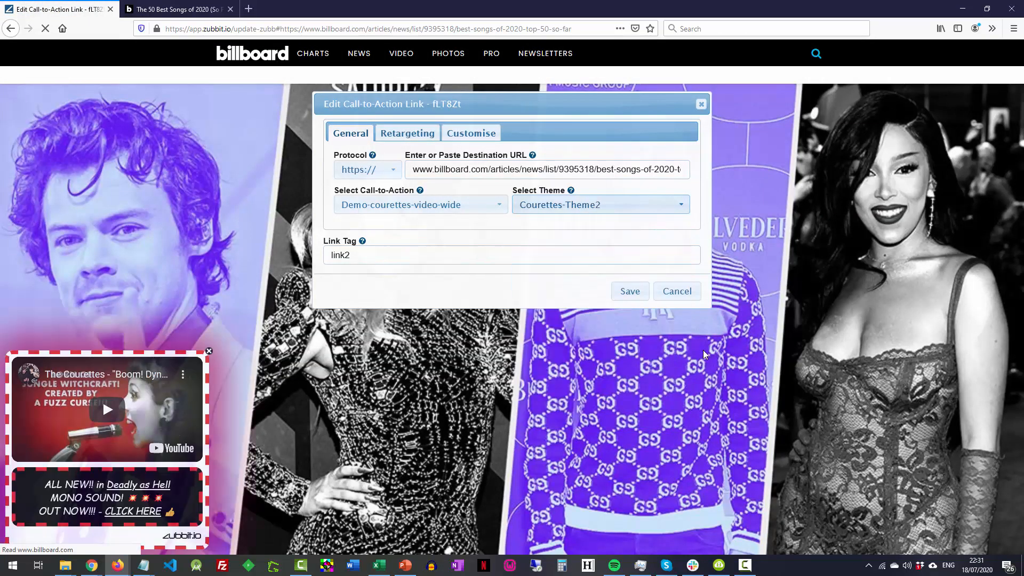
{"action": "left_click", "coordinate": [632, 293]}
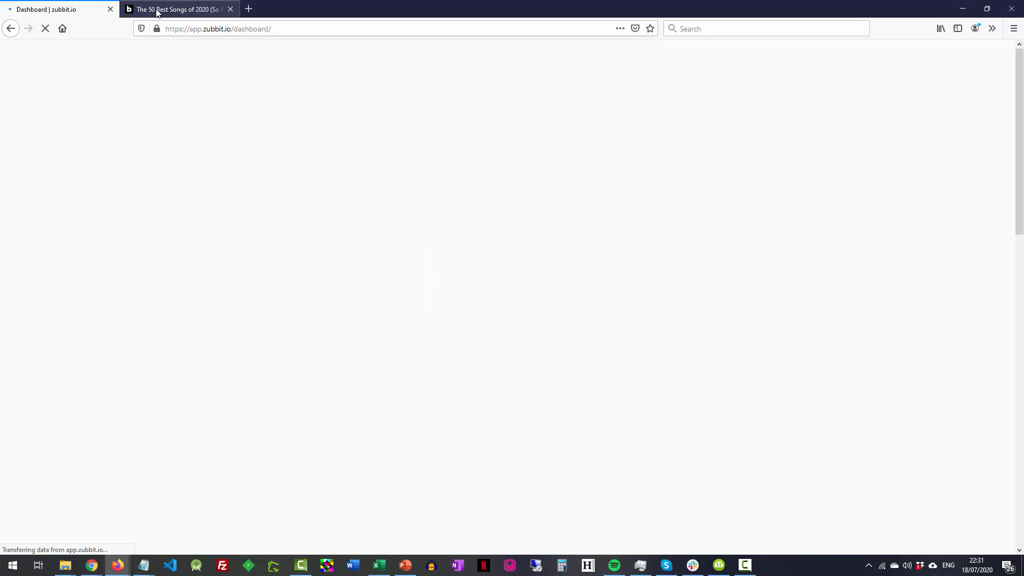
Reload the link2 test page, resending its data, to check the call-to-action's restyled look, and return to the dashboard
{"action": "left_click", "coordinate": [158, 10]}
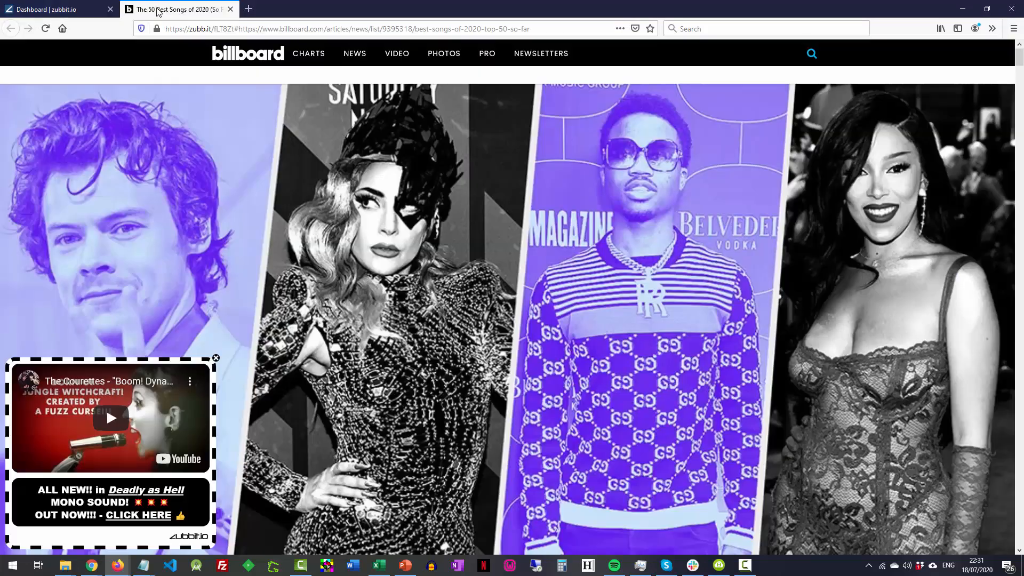
{"action": "left_click", "coordinate": [47, 29]}
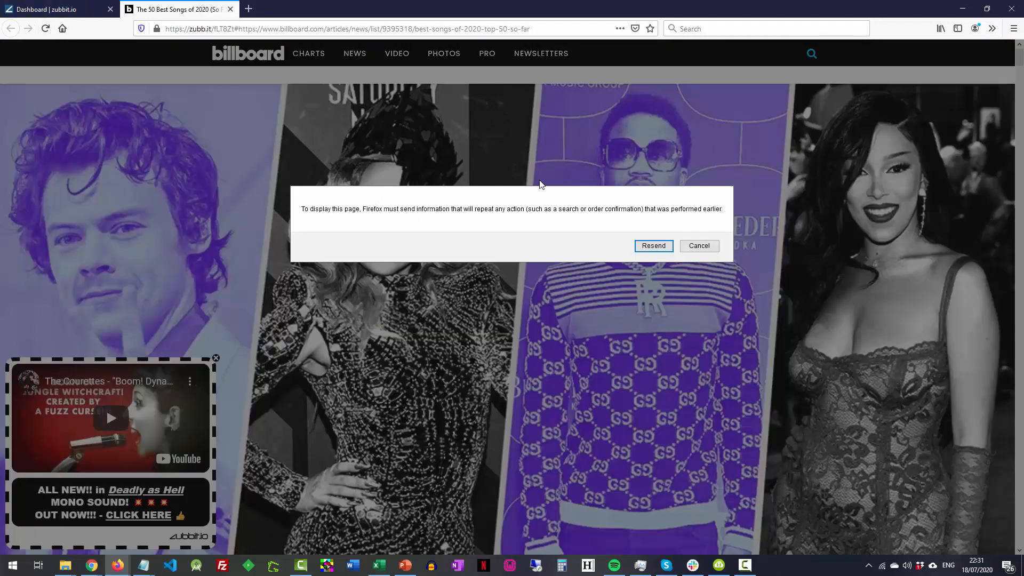
{"action": "left_click", "coordinate": [649, 247]}
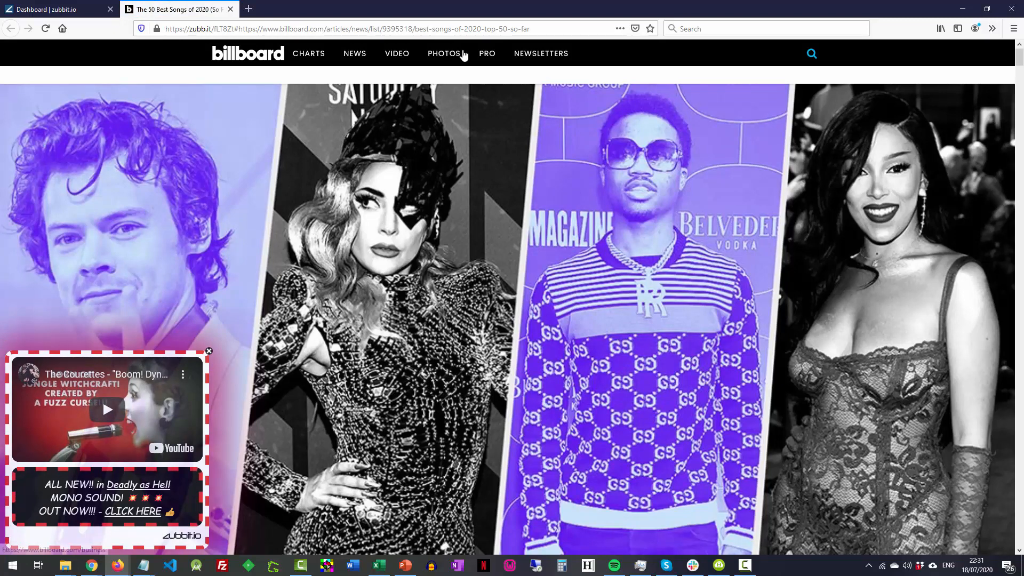
{"action": "left_click", "coordinate": [45, 11]}
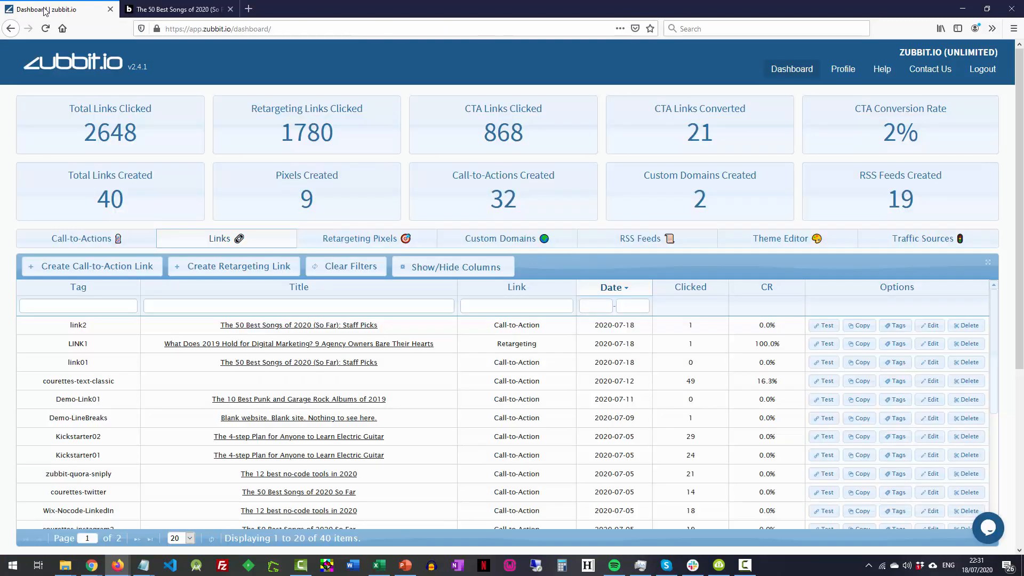
{"action": "left_click", "coordinate": [158, 13]}
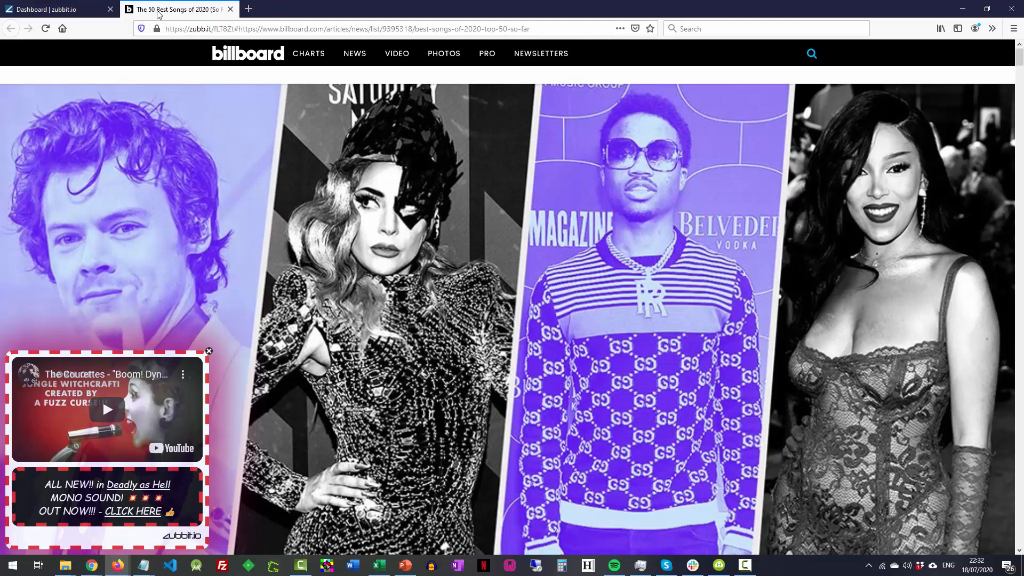
{"action": "left_click", "coordinate": [66, 9]}
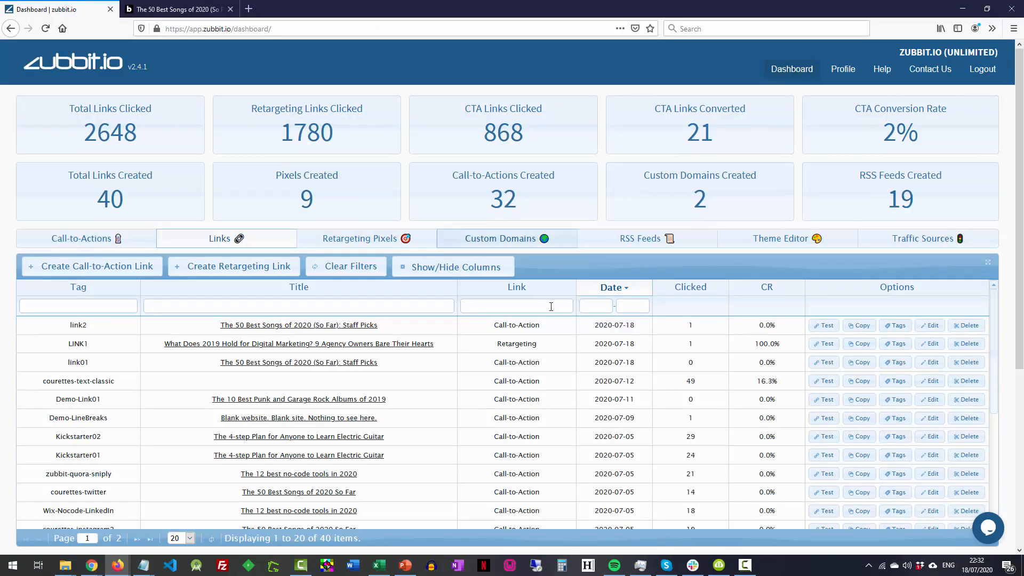
Show the list of themes in the Theme Editor and look through its entries down to the built-in ones
{"action": "left_click", "coordinate": [768, 240]}
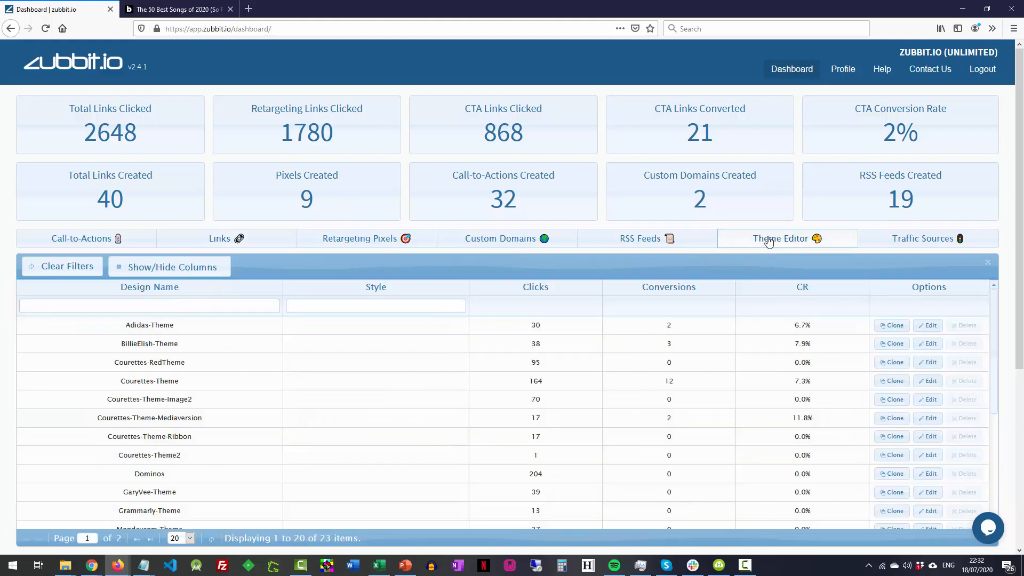
{"action": "scroll", "coordinate": [846, 417], "scroll_direction": "down", "scroll_amount": 5}
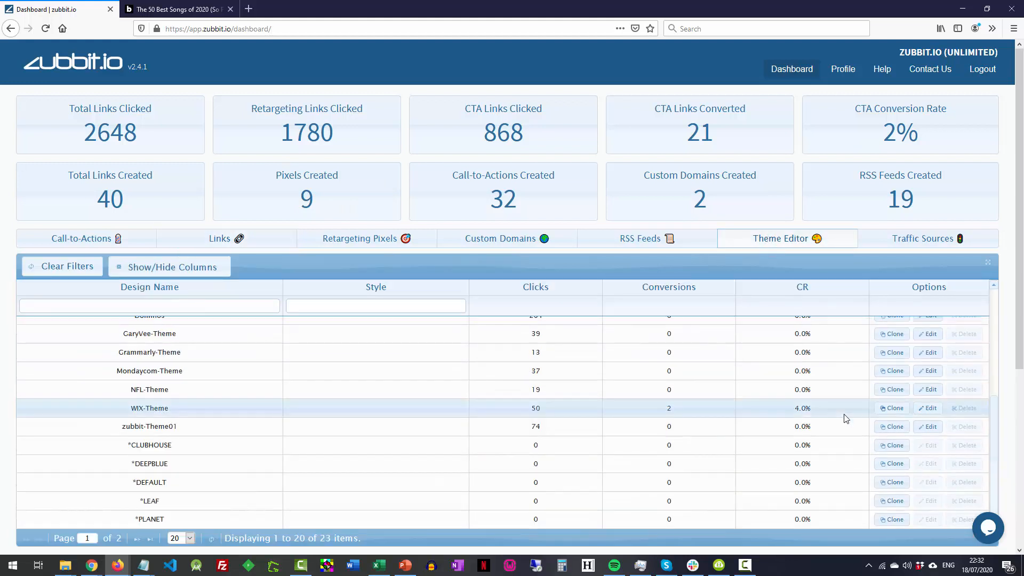